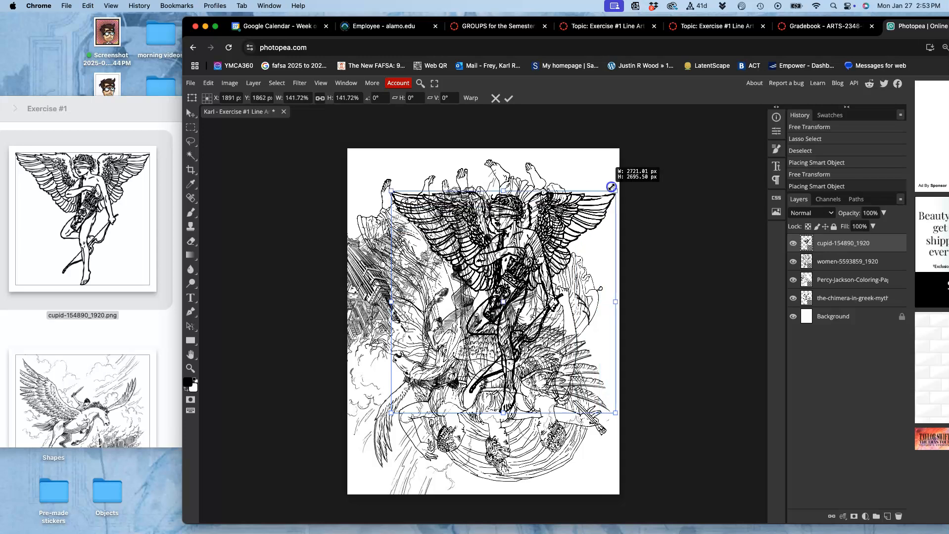
Step: Enlarge the cupid drawing to about 143% width and 173% height, rotate it 36.9° clockwise, and position it across the upper page
{"action": "left_click_drag", "start_coordinate": [385, 195], "coordinate": [355, 172]}
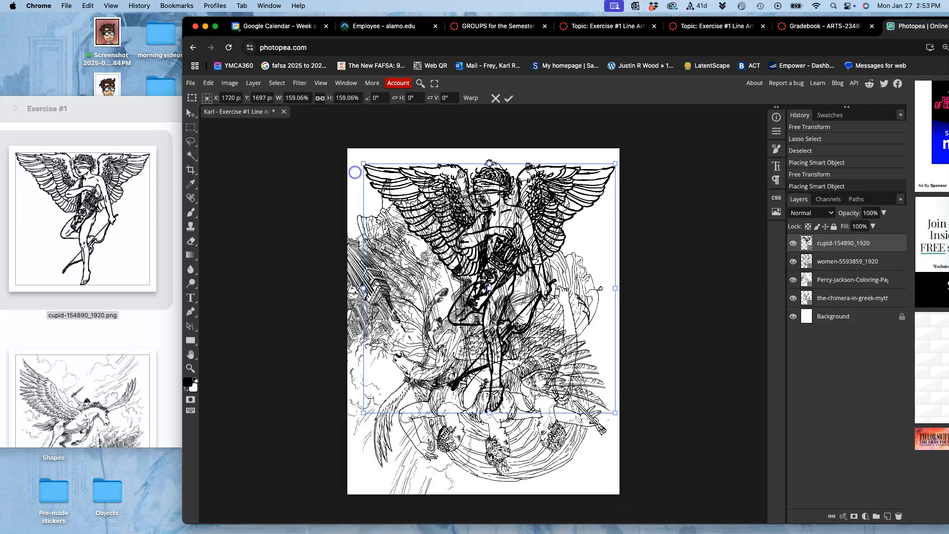
{"action": "left_click_drag", "start_coordinate": [431, 204], "coordinate": [425, 250]}
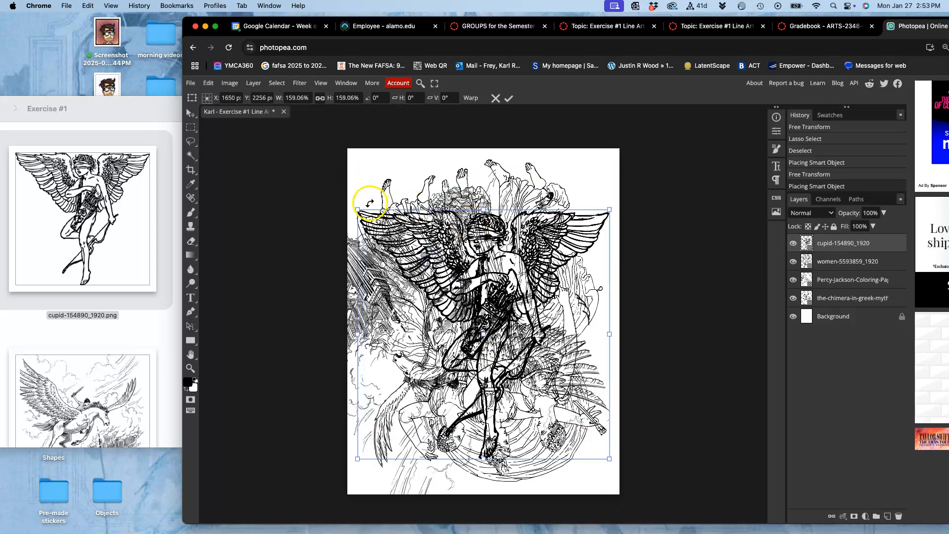
{"action": "left_click_drag", "start_coordinate": [355, 204], "coordinate": [459, 158]}
{"action": "left_click_drag", "start_coordinate": [499, 238], "coordinate": [465, 244]}
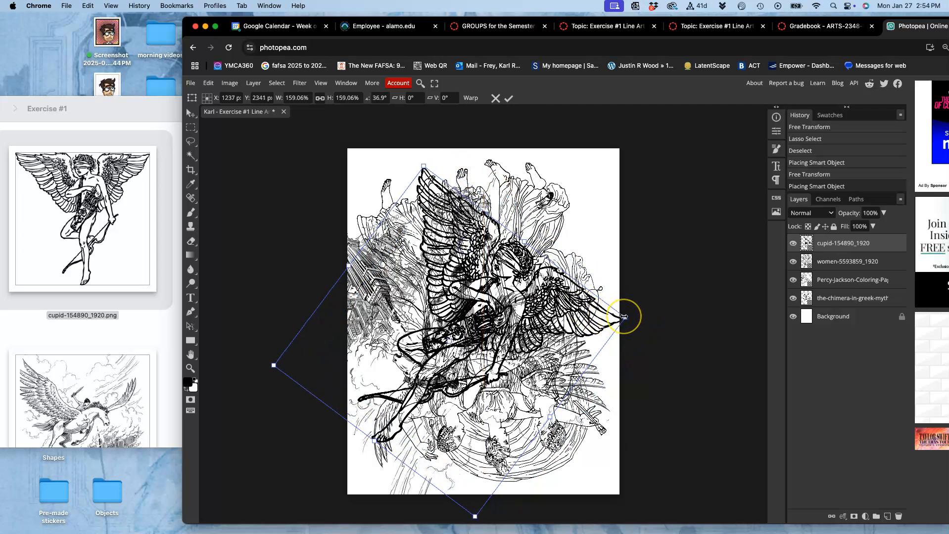
{"action": "left_click_drag", "start_coordinate": [624, 317], "coordinate": [617, 284]}
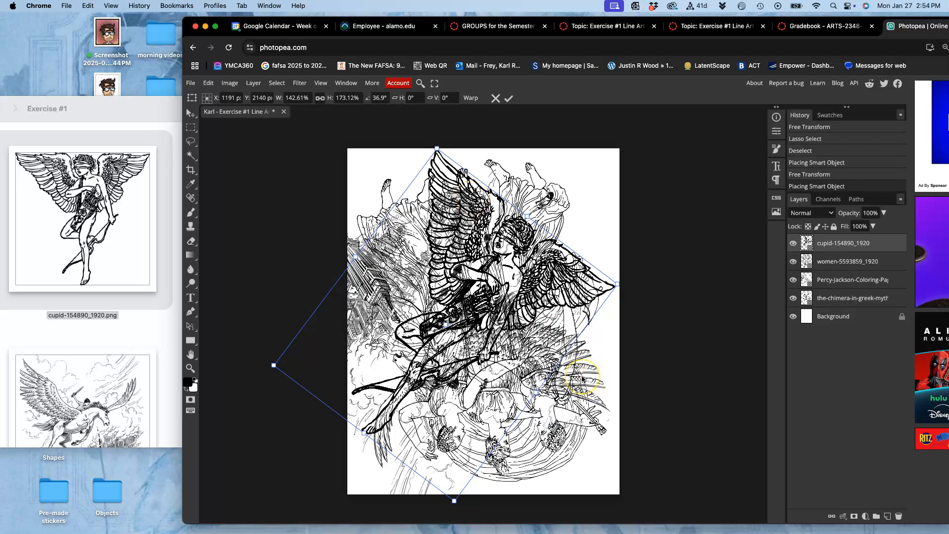
{"action": "key", "text": "Return"}
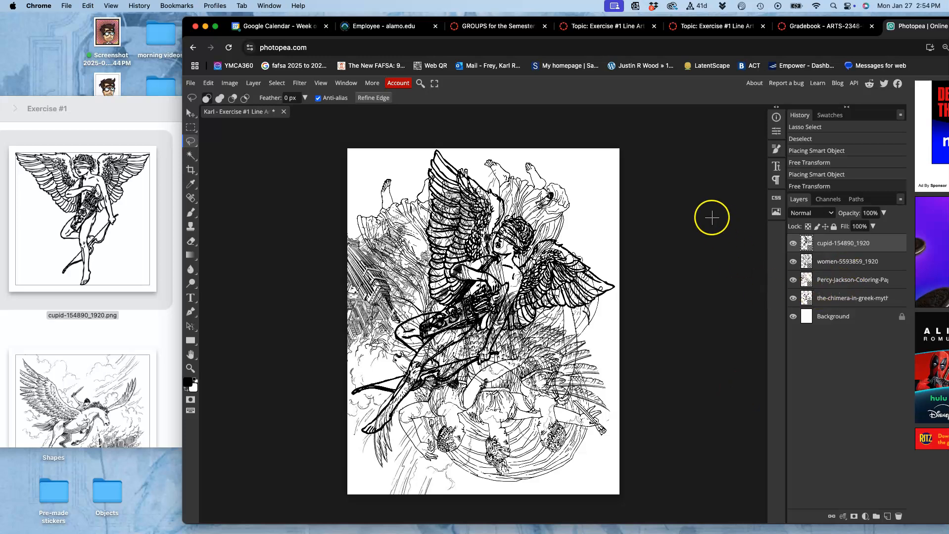
Step: Enlarge the browser page's zoom and move its window aside to uncover more of the Exercise #1 folder
{"action": "left_click", "coordinate": [572, 47]}
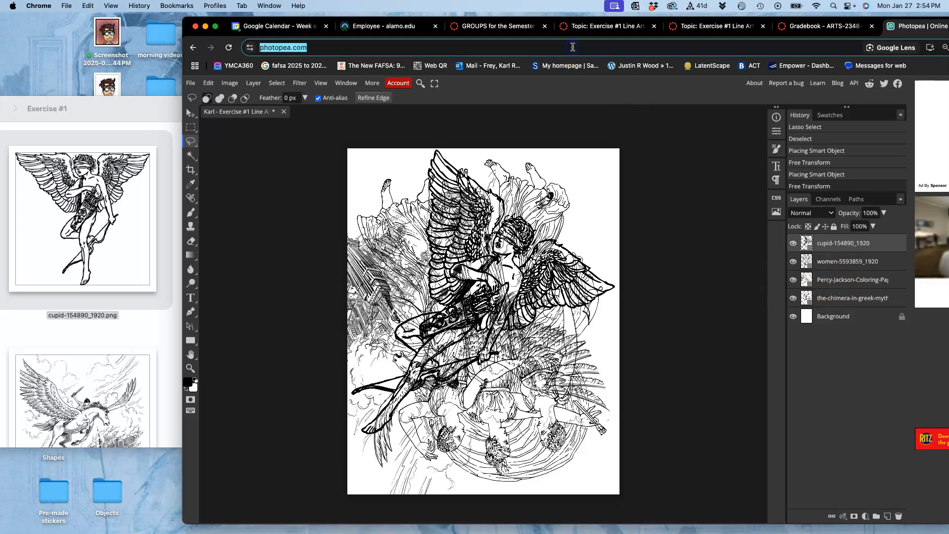
{"action": "key", "text": "super+equal"}
{"action": "key", "text": "super+equal"}
{"action": "key", "text": "super+equal"}
{"action": "key", "text": "super+minus"}
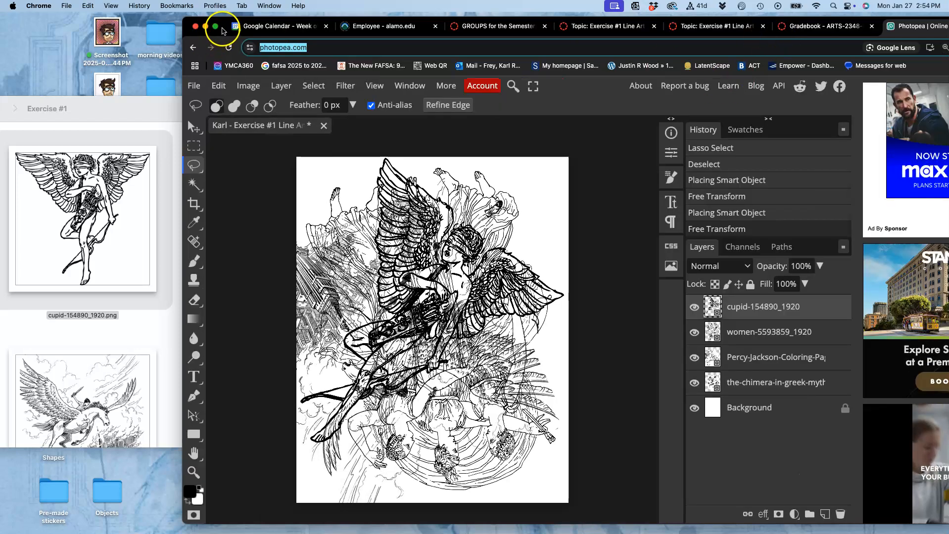
{"action": "left_click_drag", "start_coordinate": [223, 29], "coordinate": [309, 28]}
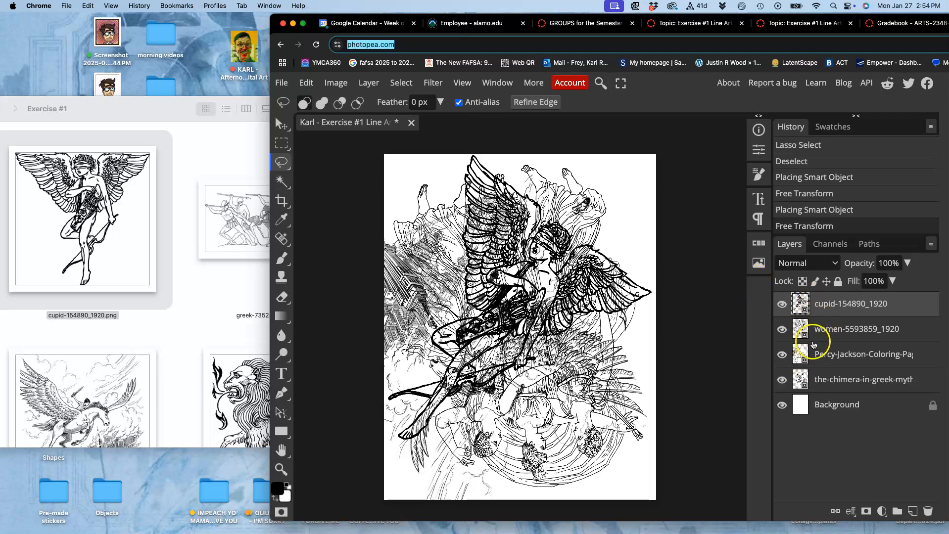
Step: Browse the Exercise #1 folder and place centaur-2027194_1920.png into the collage as a new layer
{"action": "left_click", "coordinate": [176, 336]}
{"action": "scroll", "coordinate": [133, 342], "scroll_direction": "down", "scroll_amount": 1}
{"action": "scroll", "coordinate": [133, 341], "scroll_direction": "down", "scroll_amount": 5}
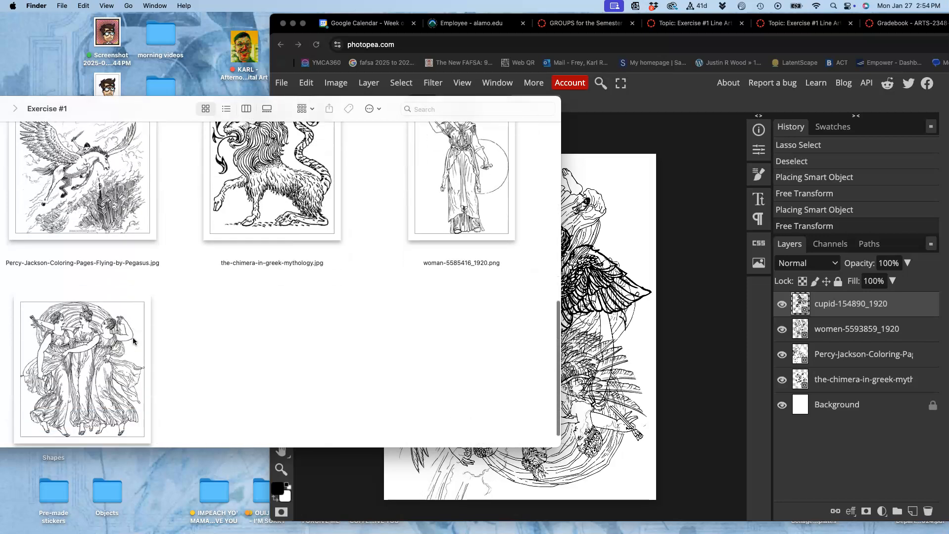
{"action": "scroll", "coordinate": [133, 342], "scroll_direction": "up", "scroll_amount": 3}
{"action": "scroll", "coordinate": [133, 341], "scroll_direction": "up", "scroll_amount": 7}
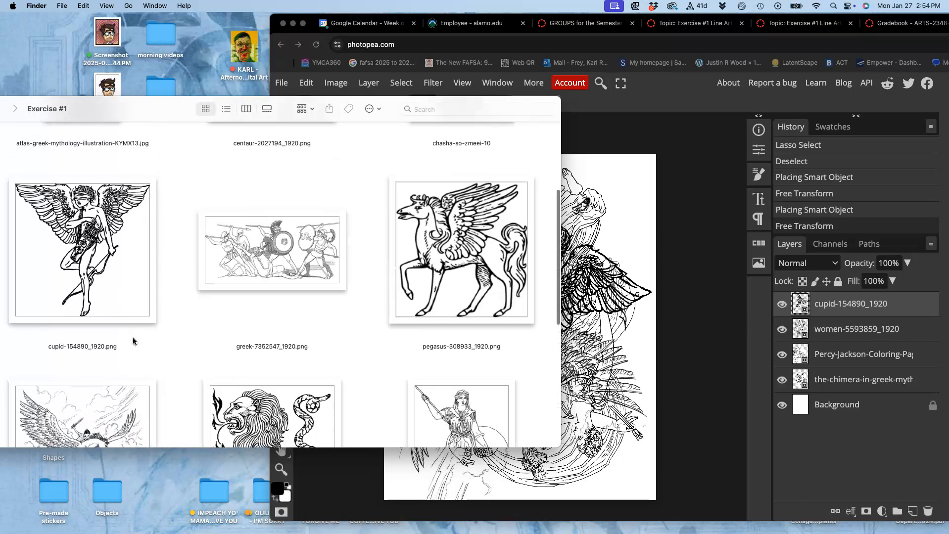
{"action": "left_click", "coordinate": [268, 221]}
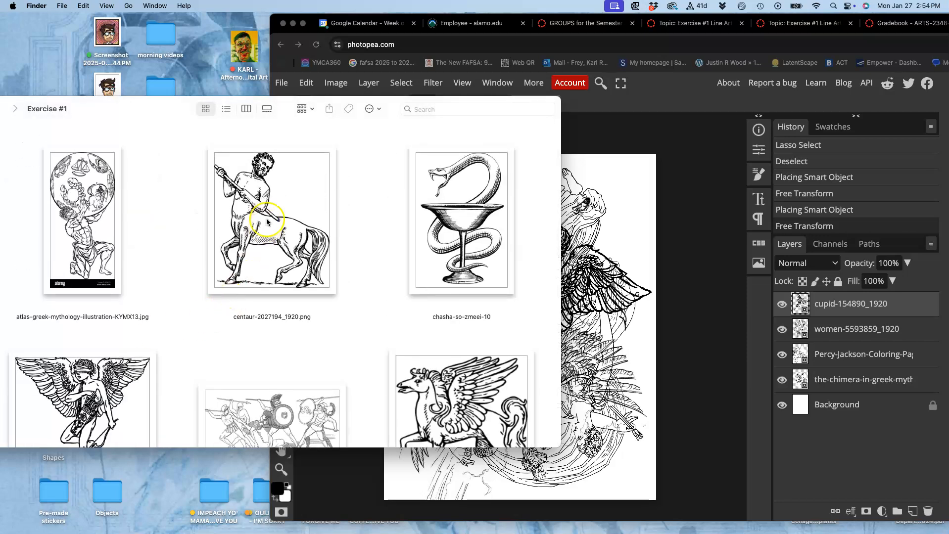
{"action": "left_click_drag", "start_coordinate": [272, 229], "coordinate": [619, 303]}
Step: Scale the centaur to 162.84%, rotate it 32.6° clockwise, place it over the cupid's upper body, and apply the transform
{"action": "left_click_drag", "start_coordinate": [656, 167], "coordinate": [574, 200]}
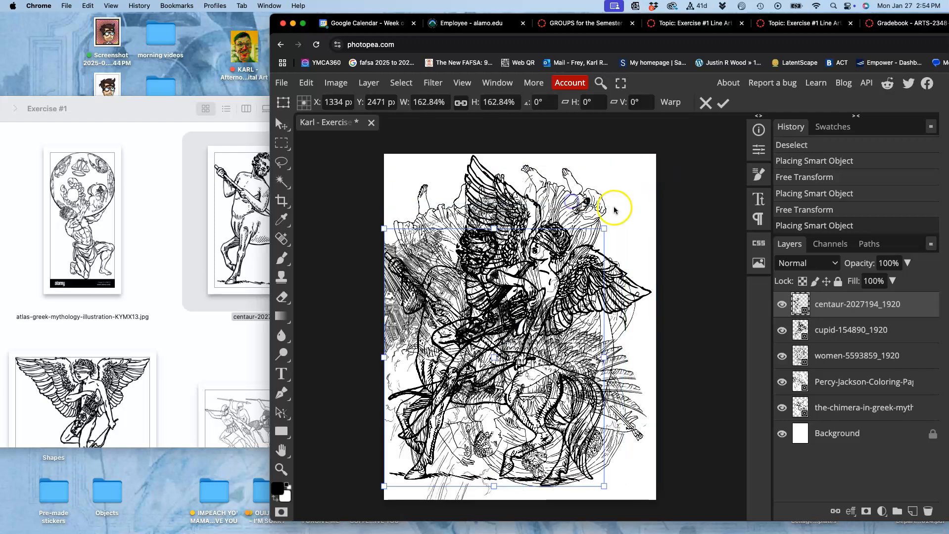
{"action": "left_click_drag", "start_coordinate": [616, 223], "coordinate": [643, 317]}
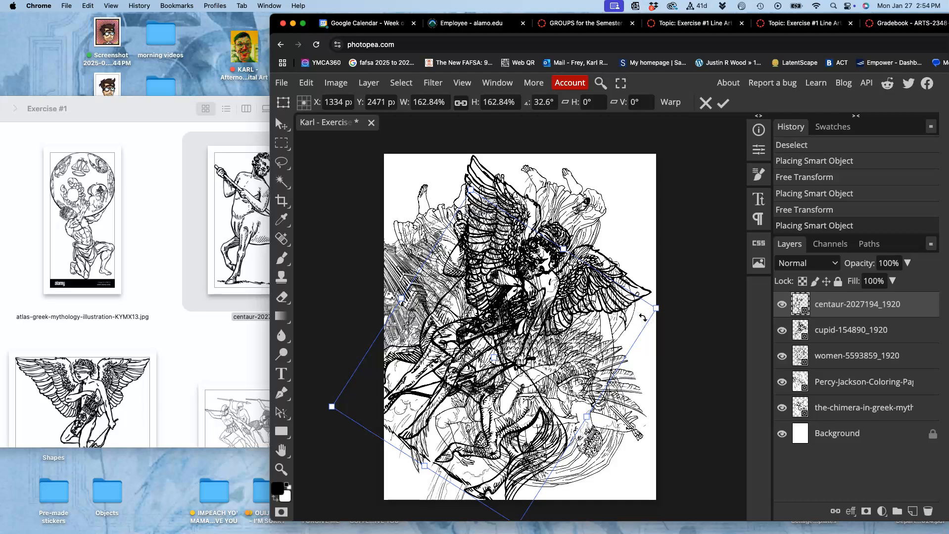
{"action": "left_click_drag", "start_coordinate": [559, 323], "coordinate": [612, 283]}
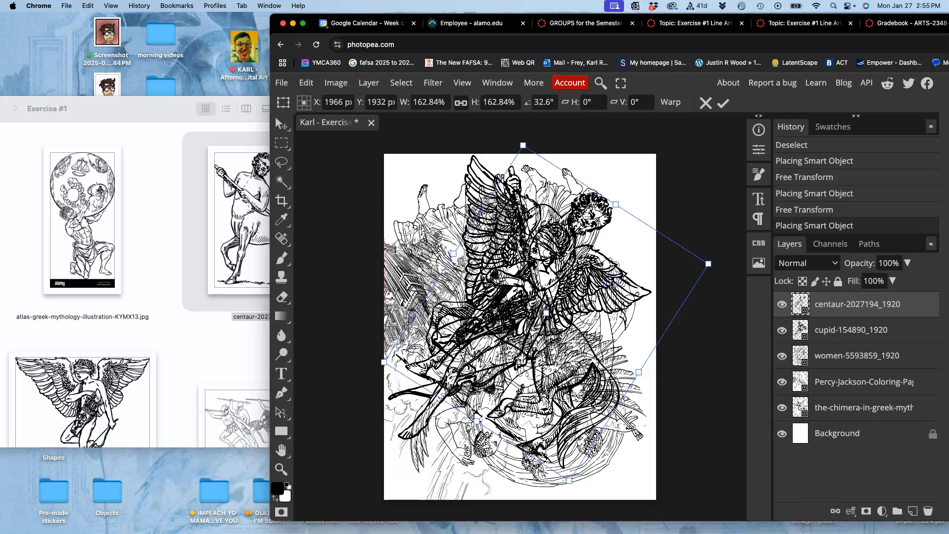
{"action": "key", "text": "l"}
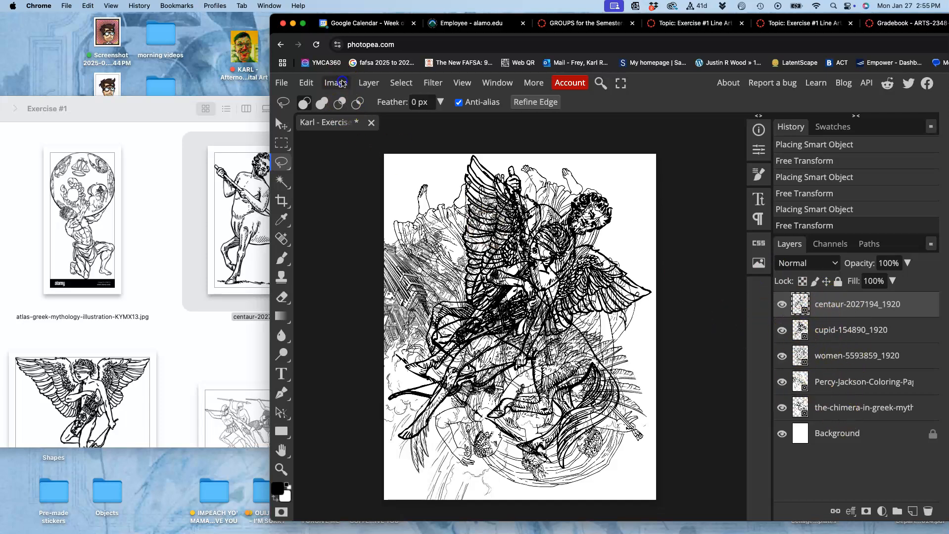
Step: Resize the image to 11 × 14 inches at 350 pixels per inch with Resample enabled
{"action": "left_click", "coordinate": [336, 82]}
{"action": "left_click", "coordinate": [356, 290]}
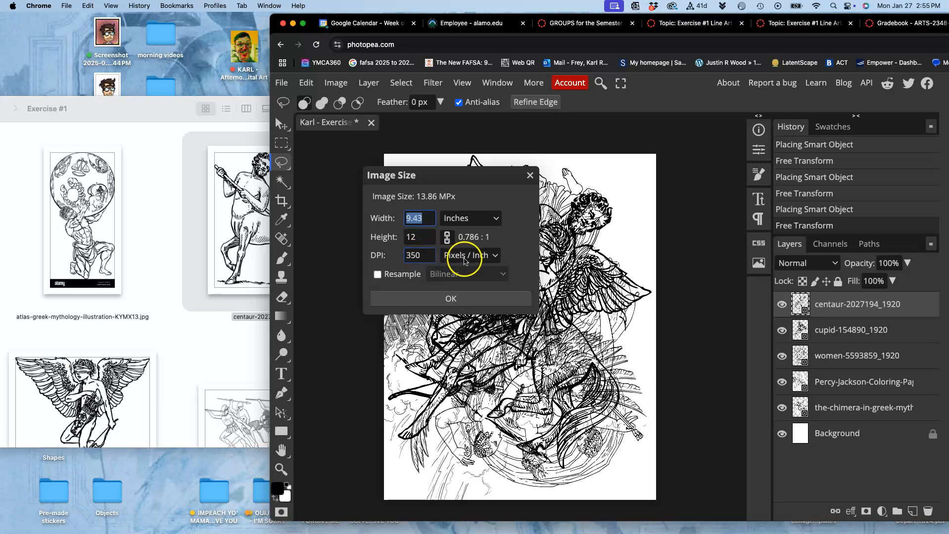
{"action": "left_click", "coordinate": [388, 217]}
{"action": "type", "text": "11"}
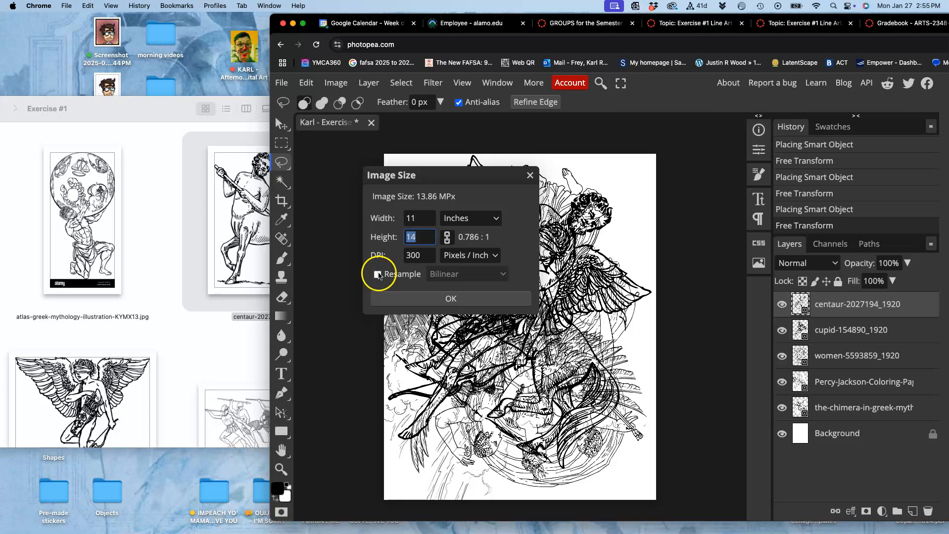
{"action": "left_click", "coordinate": [377, 274]}
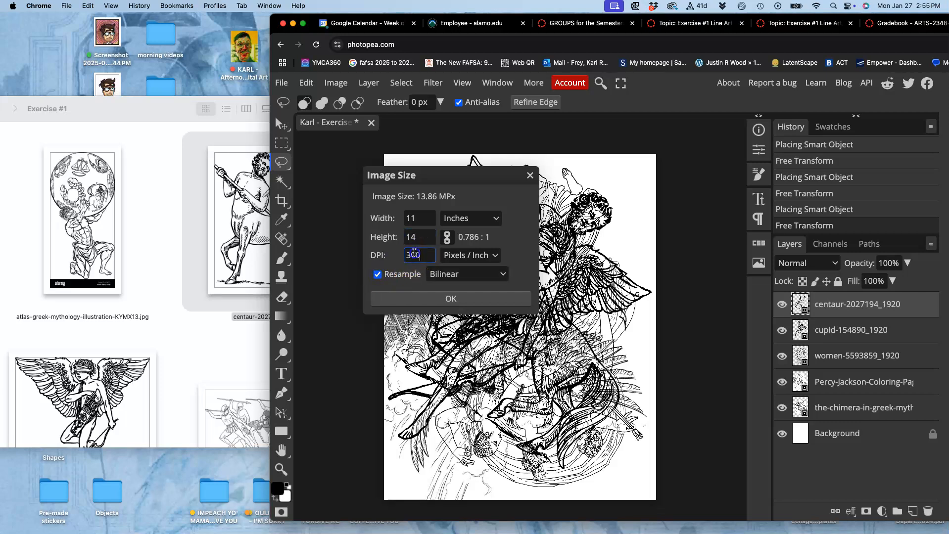
{"action": "type", "text": "350"}
{"action": "left_click", "coordinate": [418, 236]}
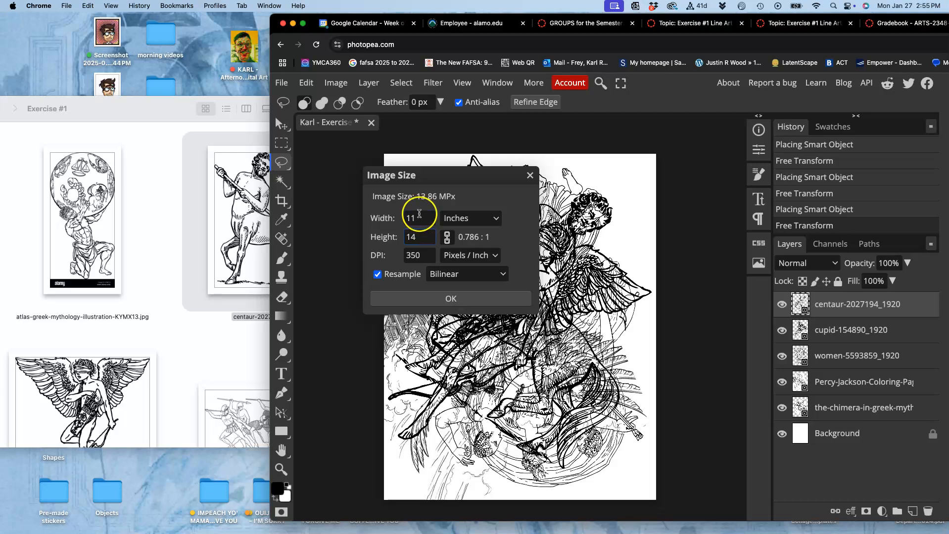
{"action": "left_click", "coordinate": [449, 299]}
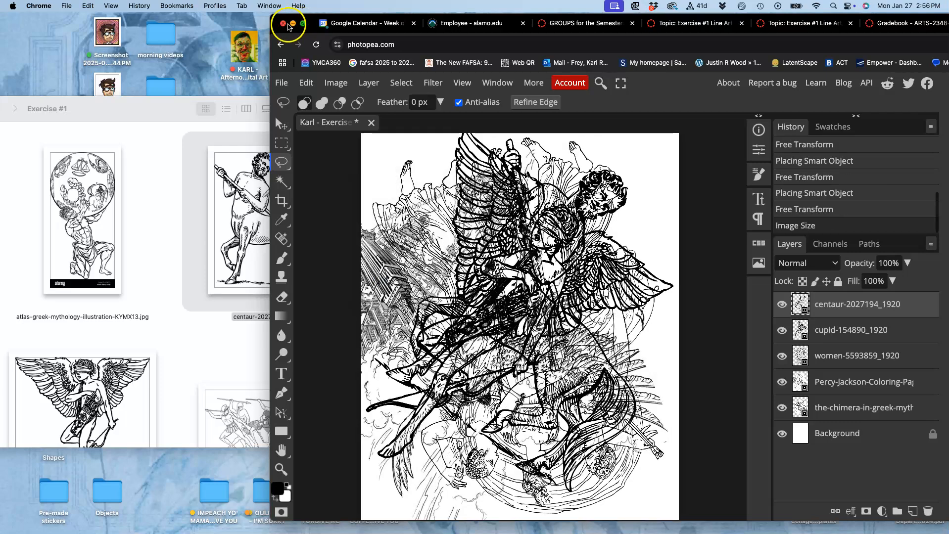
Step: Fit the whole page in view and check the document's width, height and DPI in the Image Size settings
{"action": "scroll", "coordinate": [451, 197], "scroll_direction": "down", "scroll_amount": 1}
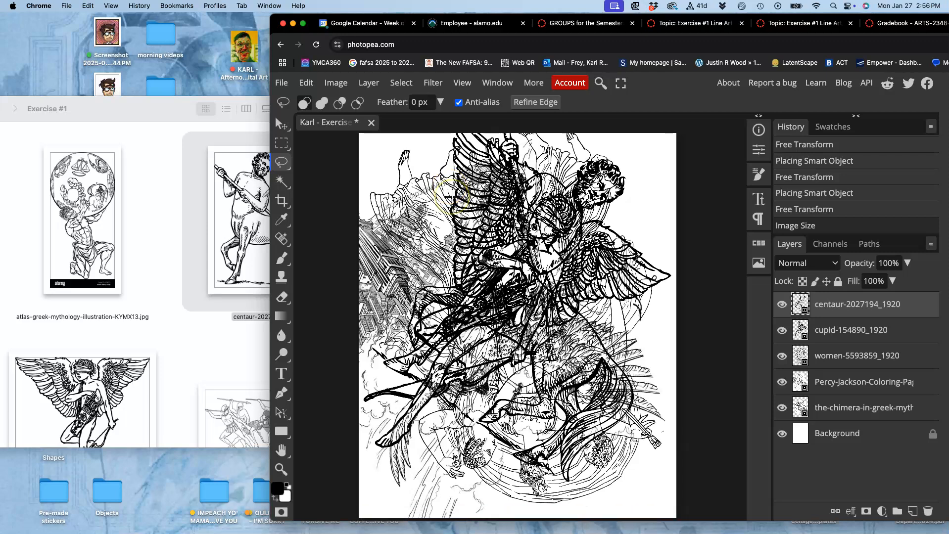
{"action": "key", "text": "super+minus"}
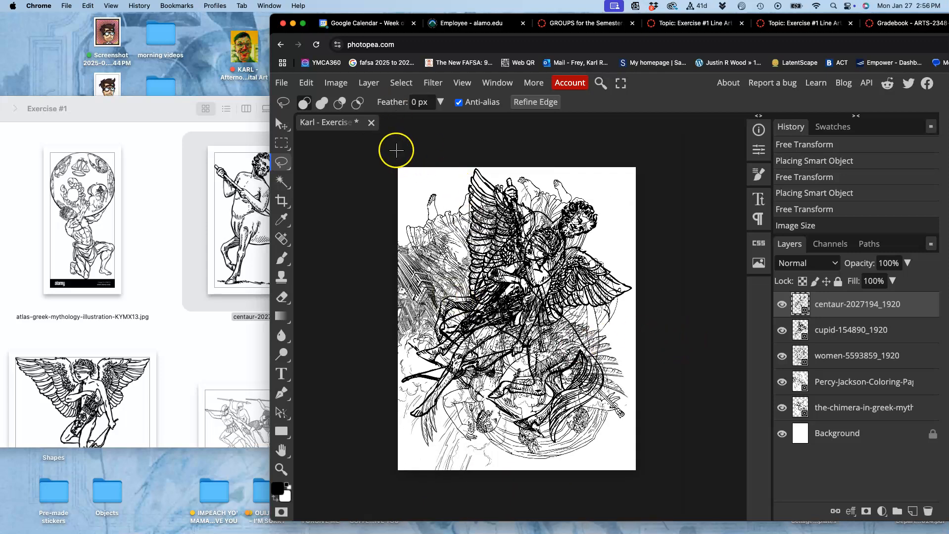
{"action": "left_click", "coordinate": [341, 84]}
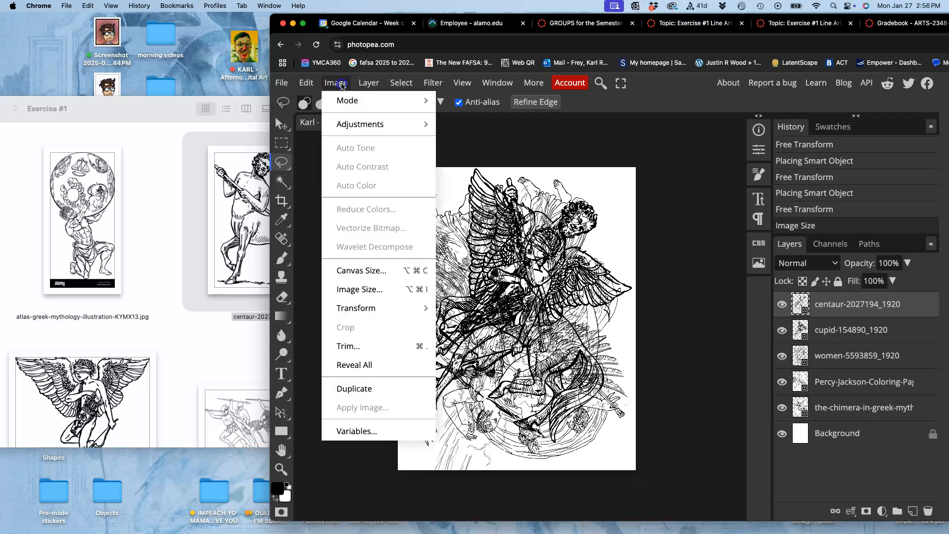
{"action": "left_click", "coordinate": [372, 289]}
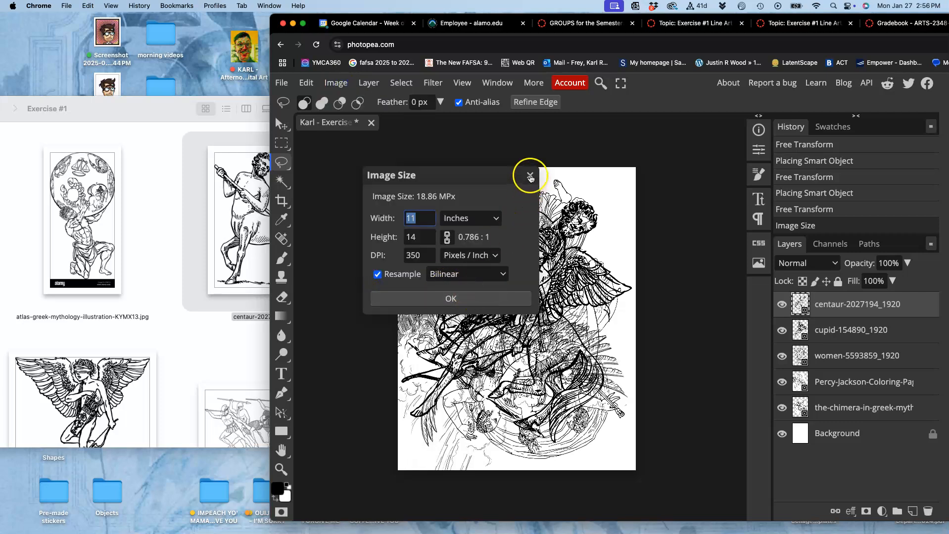
{"action": "left_click", "coordinate": [530, 176]}
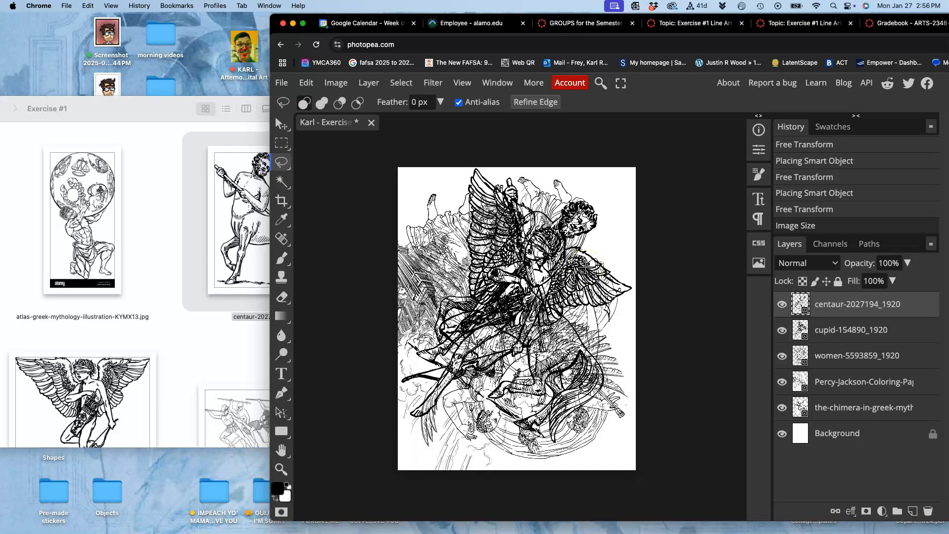
Step: Show the rulers around the canvas and recentre the page
{"action": "key", "text": "ctrl+r"}
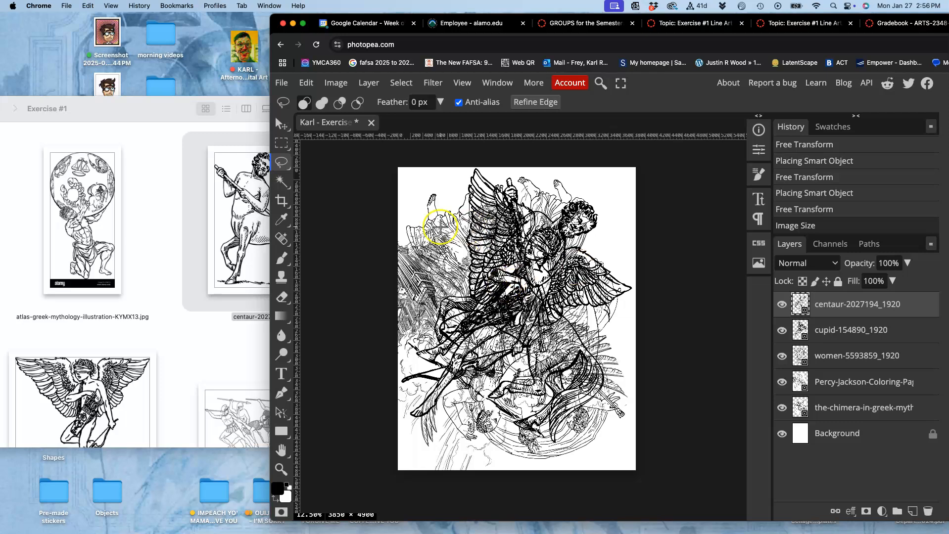
{"action": "scroll", "coordinate": [531, 320], "scroll_direction": "down", "scroll_amount": 1}
{"action": "scroll", "coordinate": [531, 319], "scroll_direction": "up", "scroll_amount": 1}
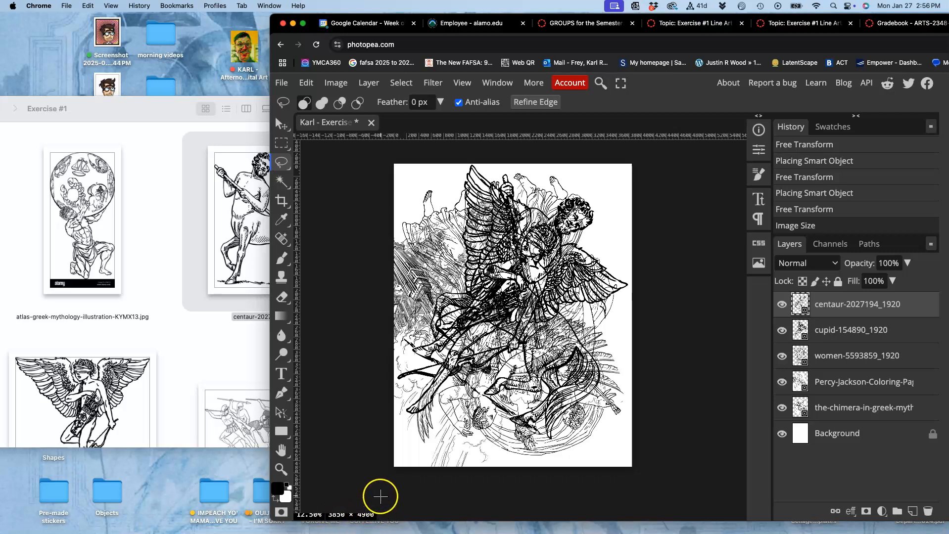
{"action": "scroll", "coordinate": [449, 390], "scroll_direction": "left", "scroll_amount": 1}
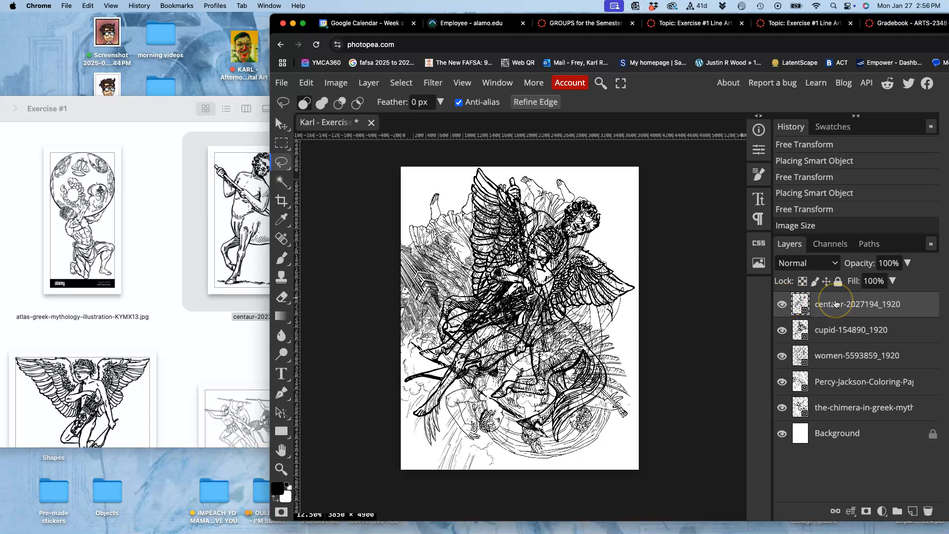
Step: Rasterize the centaur layer and hide the cupid, women, Percy-Jackson and chimera layers so only the centaur shows over the background
{"action": "right_click", "coordinate": [836, 304]}
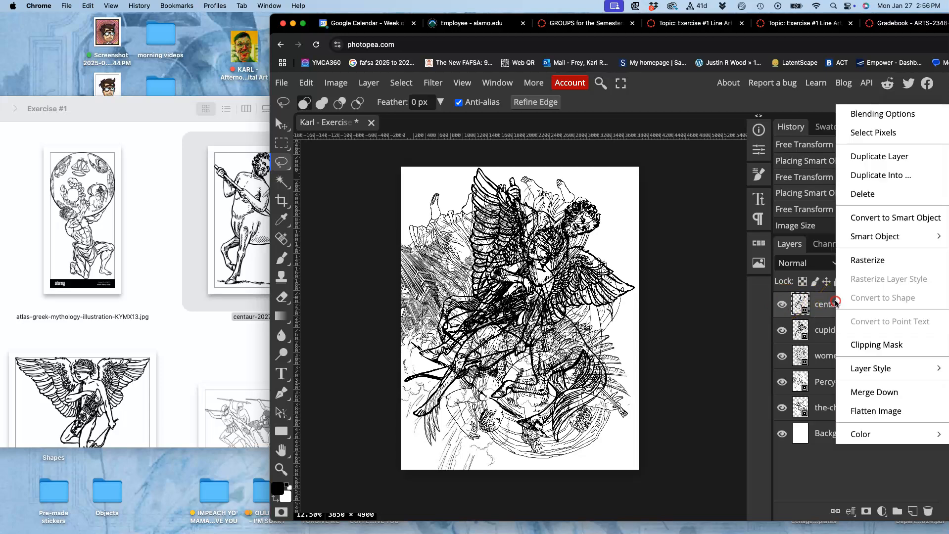
{"action": "left_click", "coordinate": [869, 263]}
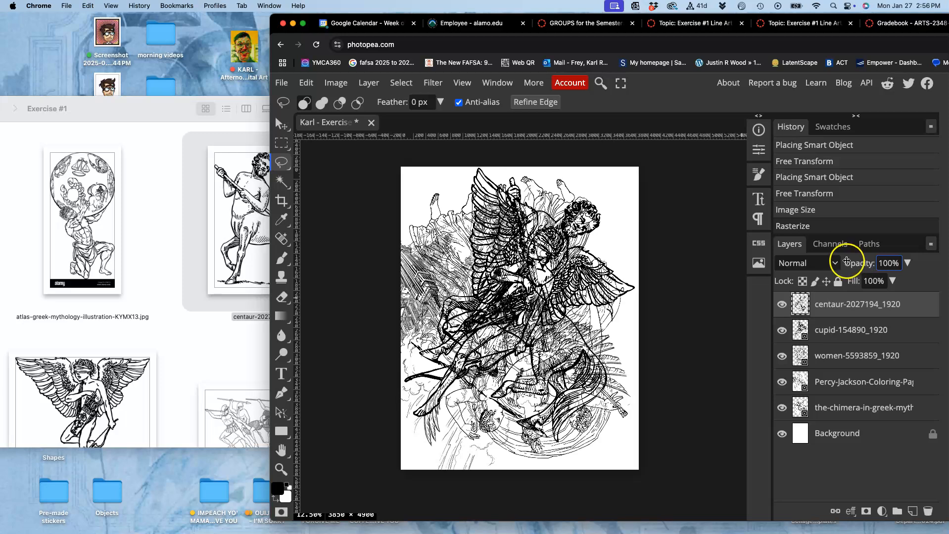
{"action": "left_click", "coordinate": [782, 330]}
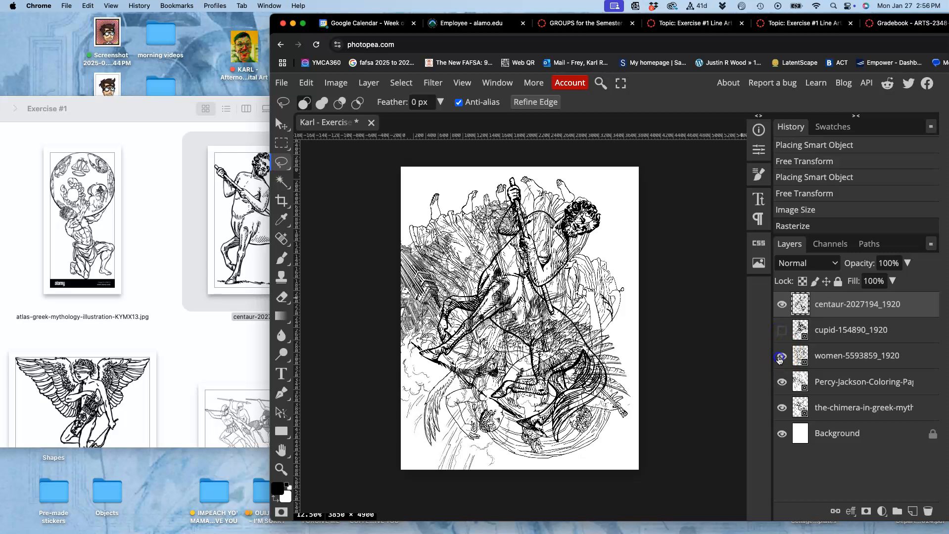
{"action": "left_click", "coordinate": [781, 357]}
{"action": "left_click", "coordinate": [782, 382]}
{"action": "left_click", "coordinate": [782, 408]}
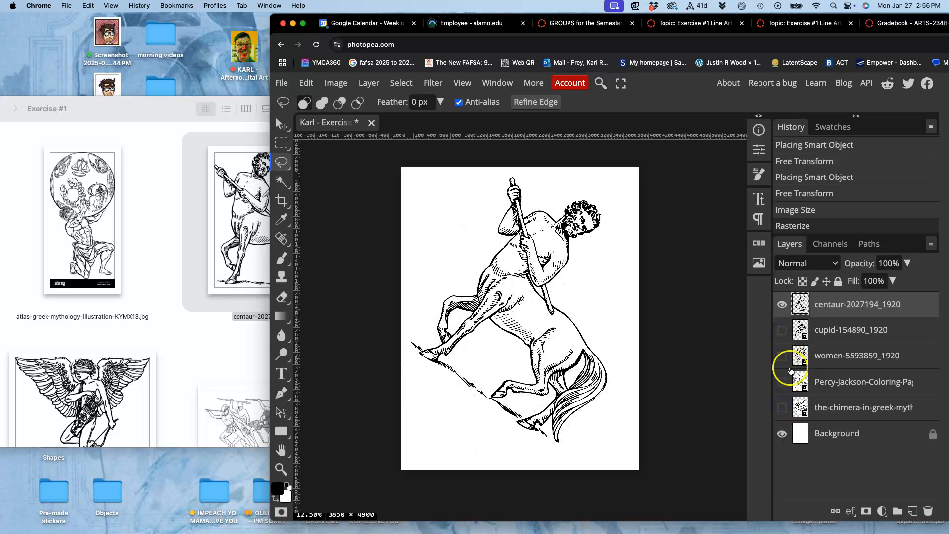
{"action": "left_click", "coordinate": [783, 304]}
{"action": "left_click", "coordinate": [782, 304]}
Step: Lasso the facial features inside the centaur's hair and beard, clear them from the centaur layer and deselect
{"action": "key", "text": "super+equal"}
{"action": "key", "text": "super+equal"}
{"action": "key", "text": "super+equal"}
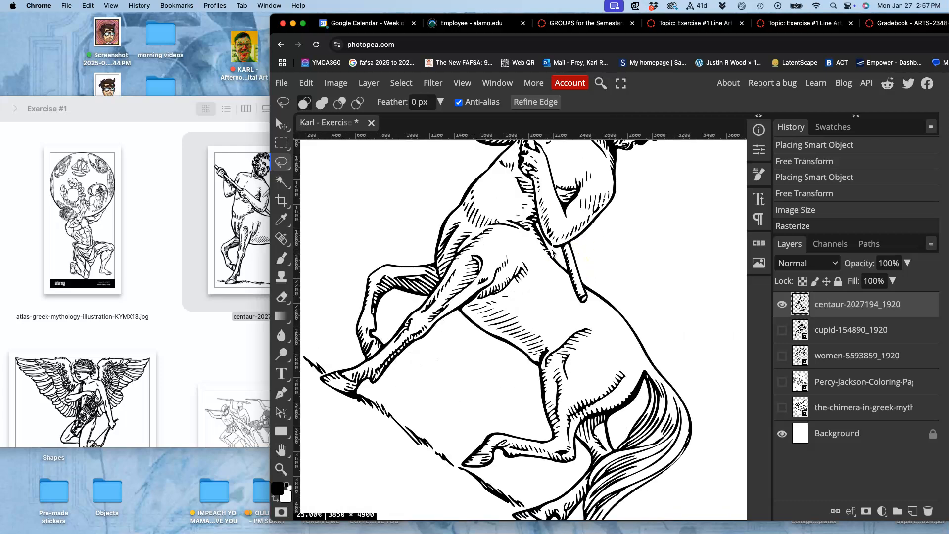
{"action": "scroll", "coordinate": [552, 250], "scroll_direction": "up", "scroll_amount": 3}
{"action": "scroll", "coordinate": [552, 251], "scroll_direction": "right", "scroll_amount": 2}
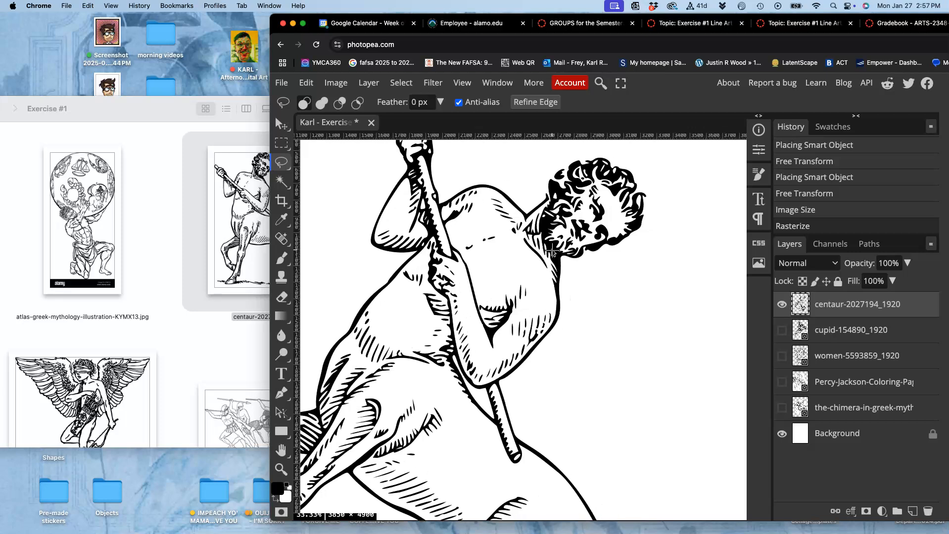
{"action": "left_click", "coordinate": [283, 166]}
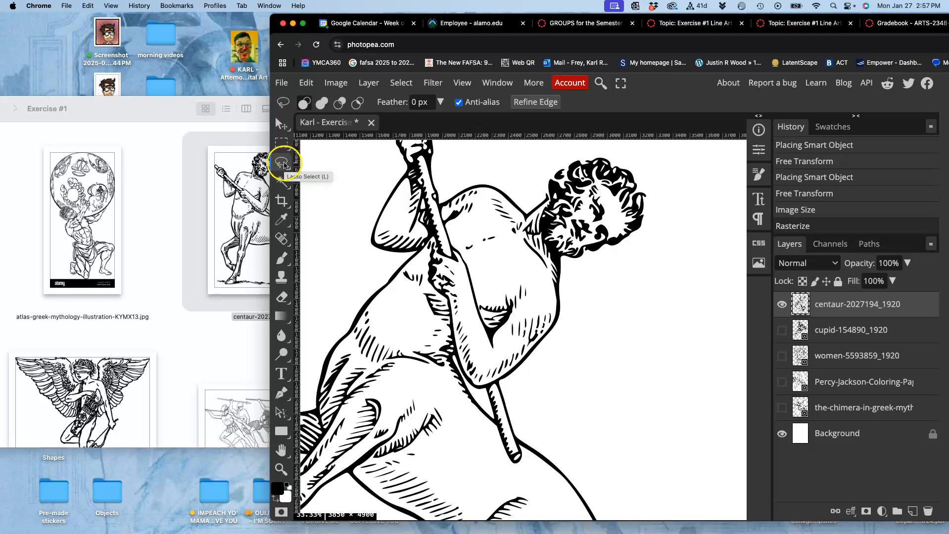
{"action": "left_click", "coordinate": [609, 202]}
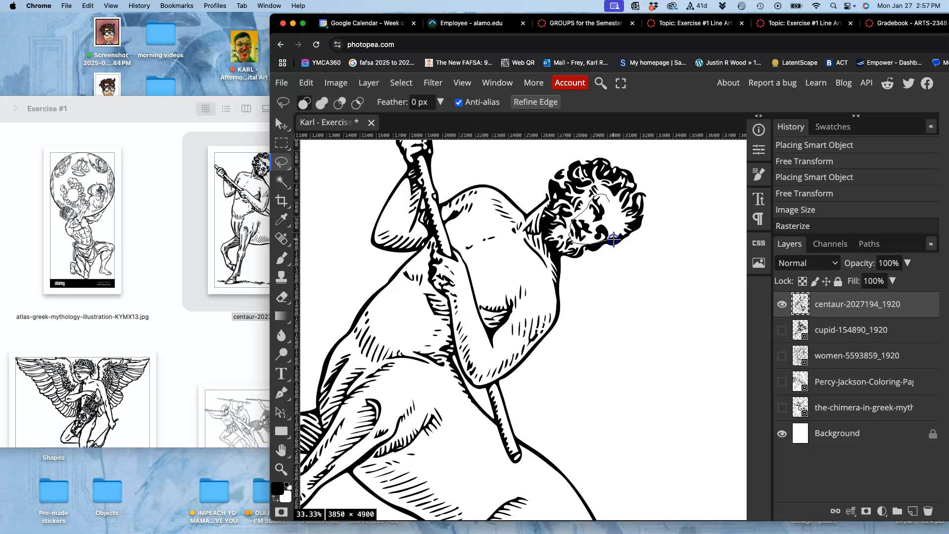
{"action": "left_click_drag", "start_coordinate": [616, 226], "coordinate": [614, 215]}
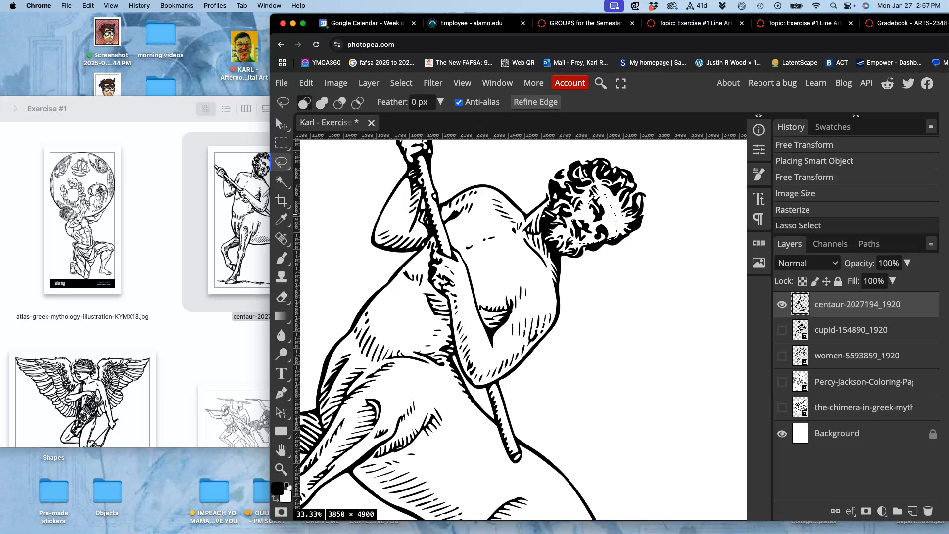
{"action": "key", "text": "Delete"}
{"action": "left_click", "coordinate": [647, 265]}
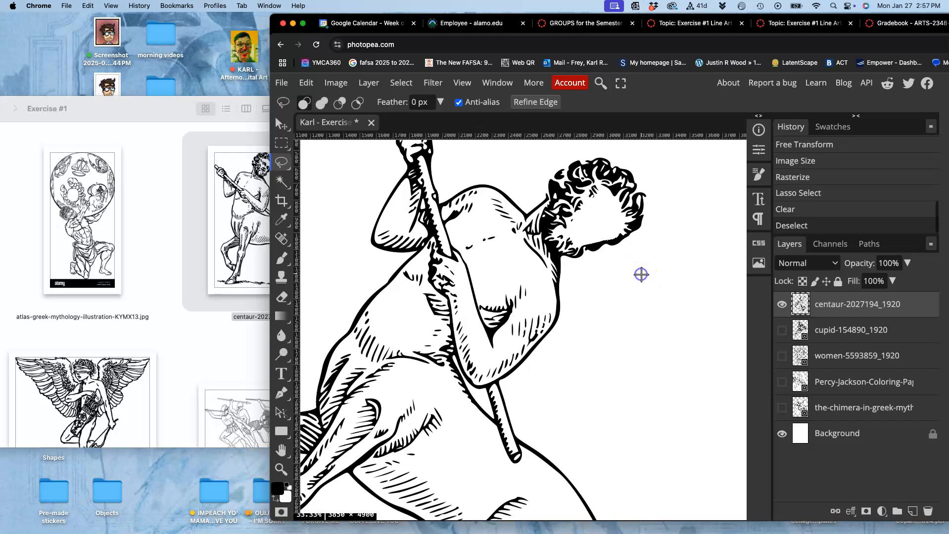
Step: Lasso and clear the ground lines around the centaur's front hoof and down to the raised hind hoof
{"action": "scroll", "coordinate": [585, 301], "scroll_direction": "down", "scroll_amount": 3}
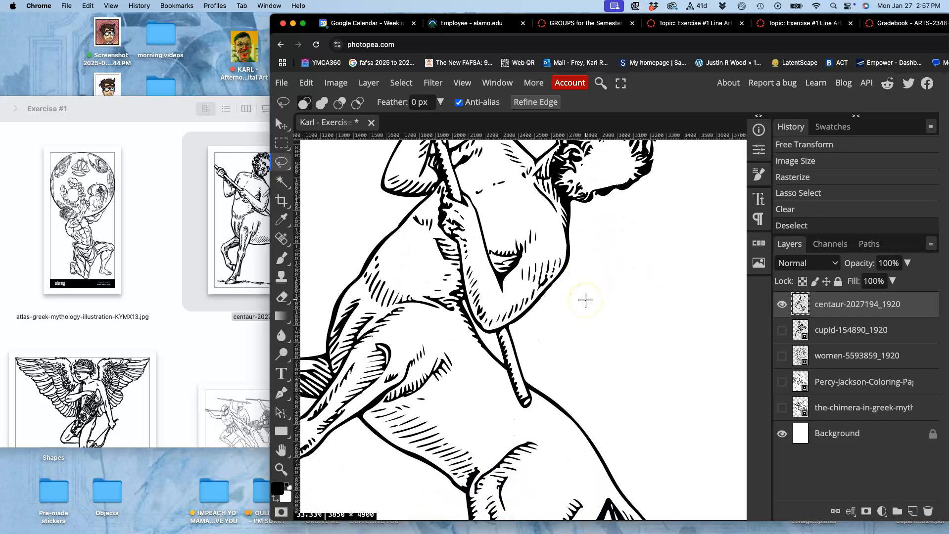
{"action": "scroll", "coordinate": [585, 300], "scroll_direction": "up", "scroll_amount": 2}
{"action": "scroll", "coordinate": [585, 300], "scroll_direction": "right", "scroll_amount": 1}
{"action": "scroll", "coordinate": [585, 300], "scroll_direction": "down", "scroll_amount": 10}
{"action": "scroll", "coordinate": [586, 300], "scroll_direction": "left", "scroll_amount": 5}
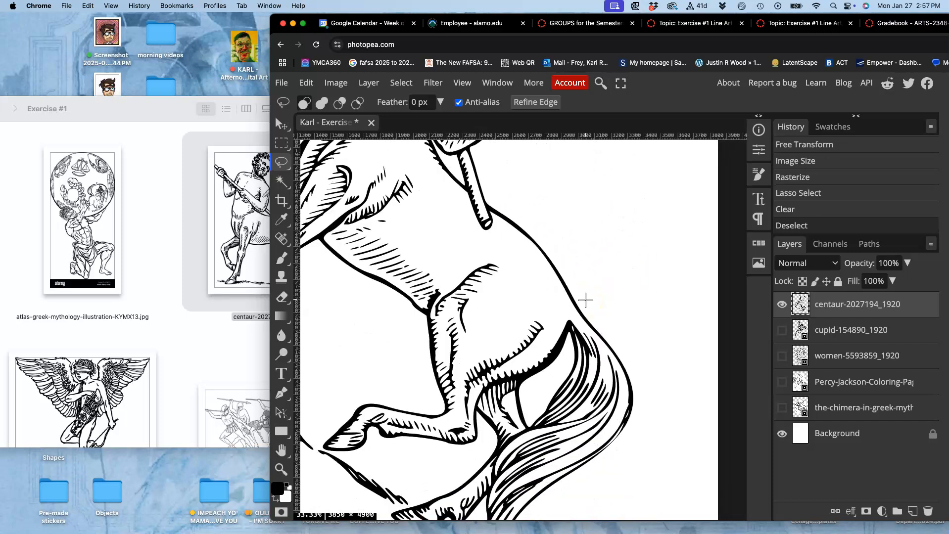
{"action": "scroll", "coordinate": [586, 301], "scroll_direction": "up", "scroll_amount": 2}
{"action": "scroll", "coordinate": [585, 301], "scroll_direction": "left", "scroll_amount": 4}
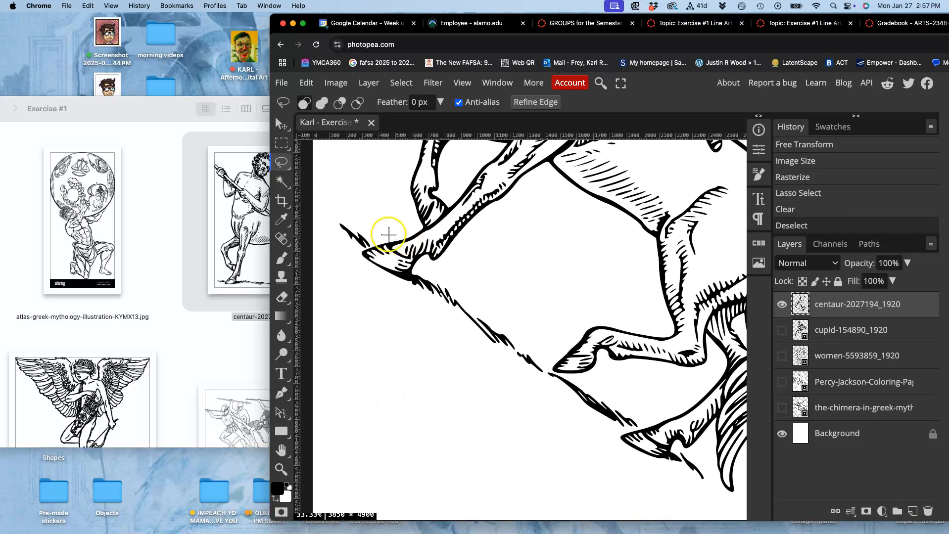
{"action": "mouse_move", "coordinate": [373, 245]}
{"action": "left_mouse_down"}
{"action": "mouse_move", "coordinate": [351, 255]}
{"action": "mouse_move", "coordinate": [328, 231]}
{"action": "mouse_move", "coordinate": [370, 207]}
{"action": "left_mouse_up"}
{"action": "key", "text": "Delete"}
{"action": "mouse_move", "coordinate": [429, 265]}
{"action": "left_mouse_down"}
{"action": "mouse_move", "coordinate": [415, 308]}
{"action": "mouse_move", "coordinate": [428, 336]}
{"action": "mouse_move", "coordinate": [526, 391]}
{"action": "mouse_move", "coordinate": [543, 380]}
{"action": "mouse_move", "coordinate": [528, 325]}
{"action": "mouse_move", "coordinate": [513, 314]}
{"action": "left_mouse_up"}
{"action": "key", "text": "Delete"}
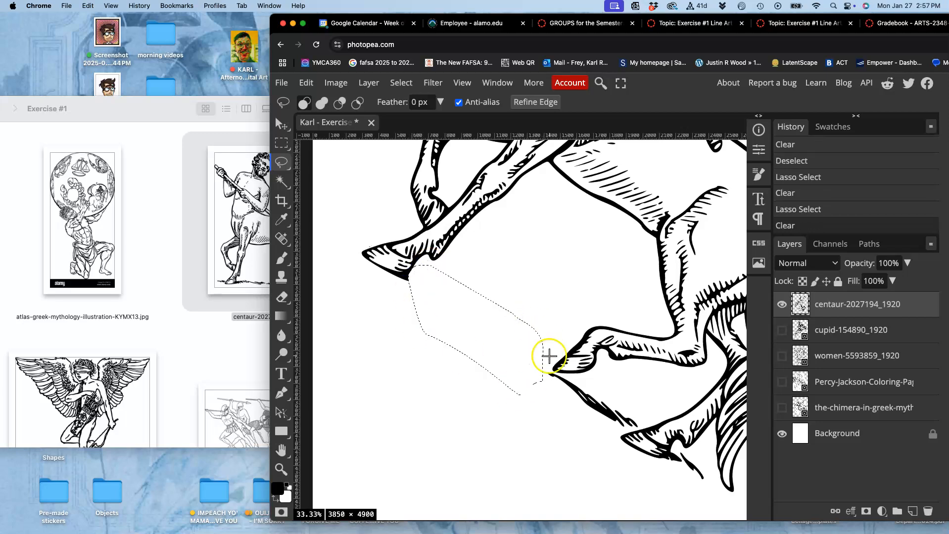
Step: Lasso and clear the ground line between the two hind hooves and the stray strokes behind the rear hoof, then deselect
{"action": "scroll", "coordinate": [549, 356], "scroll_direction": "down", "scroll_amount": 2}
{"action": "scroll", "coordinate": [549, 355], "scroll_direction": "right", "scroll_amount": 1}
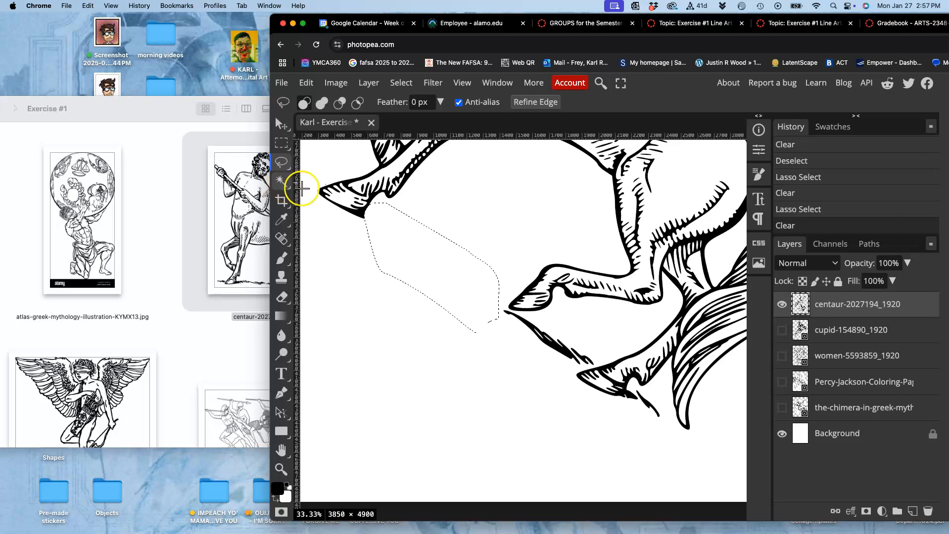
{"action": "mouse_move", "coordinate": [548, 325]}
{"action": "left_mouse_down"}
{"action": "mouse_move", "coordinate": [497, 309]}
{"action": "mouse_move", "coordinate": [489, 328]}
{"action": "mouse_move", "coordinate": [534, 365]}
{"action": "mouse_move", "coordinate": [561, 371]}
{"action": "mouse_move", "coordinate": [595, 364]}
{"action": "mouse_move", "coordinate": [581, 341]}
{"action": "left_mouse_up"}
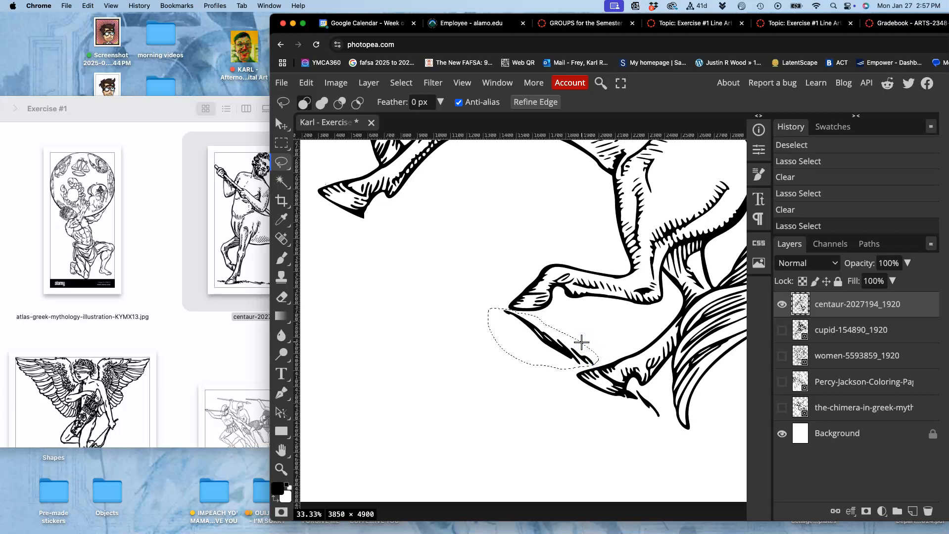
{"action": "key", "text": "Delete"}
{"action": "mouse_move", "coordinate": [649, 391]}
{"action": "left_mouse_down"}
{"action": "mouse_move", "coordinate": [641, 414]}
{"action": "mouse_move", "coordinate": [666, 411]}
{"action": "left_mouse_up"}
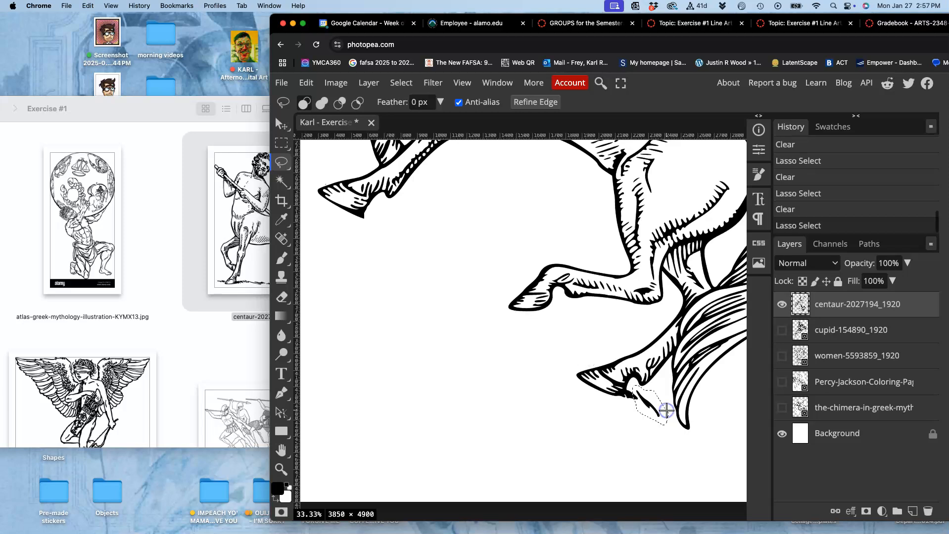
{"action": "key", "text": "super+d"}
Step: Lasso the centaur's chest, forearm and the staff section crossing the torso, clear that area and deselect
{"action": "scroll", "coordinate": [667, 411], "scroll_direction": "up", "scroll_amount": 10}
{"action": "scroll", "coordinate": [666, 410], "scroll_direction": "right", "scroll_amount": 5}
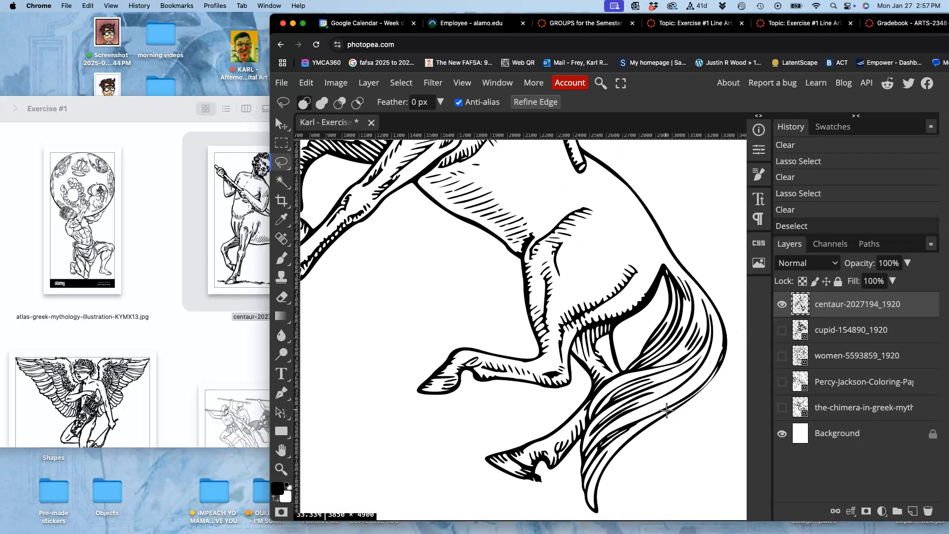
{"action": "scroll", "coordinate": [666, 410], "scroll_direction": "up", "scroll_amount": 10}
{"action": "scroll", "coordinate": [666, 411], "scroll_direction": "left", "scroll_amount": 5}
{"action": "left_click_drag", "start_coordinate": [586, 364], "coordinate": [585, 363]}
{"action": "scroll", "coordinate": [589, 369], "scroll_direction": "down", "scroll_amount": 2}
{"action": "scroll", "coordinate": [589, 369], "scroll_direction": "left", "scroll_amount": 1}
{"action": "mouse_move", "coordinate": [552, 335]}
{"action": "left_mouse_down"}
{"action": "mouse_move", "coordinate": [506, 376]}
{"action": "mouse_move", "coordinate": [488, 430]}
{"action": "mouse_move", "coordinate": [542, 451]}
{"action": "mouse_move", "coordinate": [581, 481]}
{"action": "mouse_move", "coordinate": [611, 456]}
{"action": "mouse_move", "coordinate": [622, 420]}
{"action": "mouse_move", "coordinate": [617, 375]}
{"action": "mouse_move", "coordinate": [569, 336]}
{"action": "left_mouse_up"}
{"action": "key", "text": "Delete"}
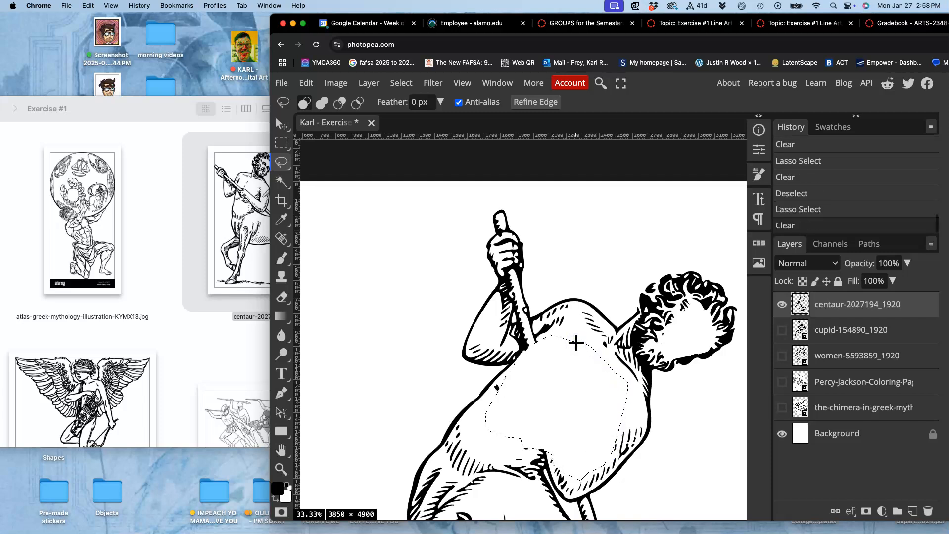
{"action": "key", "text": "ctrl+d"}
Step: Lasso the shaded neck and the adjoining side of the centaur's head, clear the lines and deselect
{"action": "scroll", "coordinate": [619, 268], "scroll_direction": "down", "scroll_amount": 3}
{"action": "scroll", "coordinate": [618, 267], "scroll_direction": "right", "scroll_amount": 2}
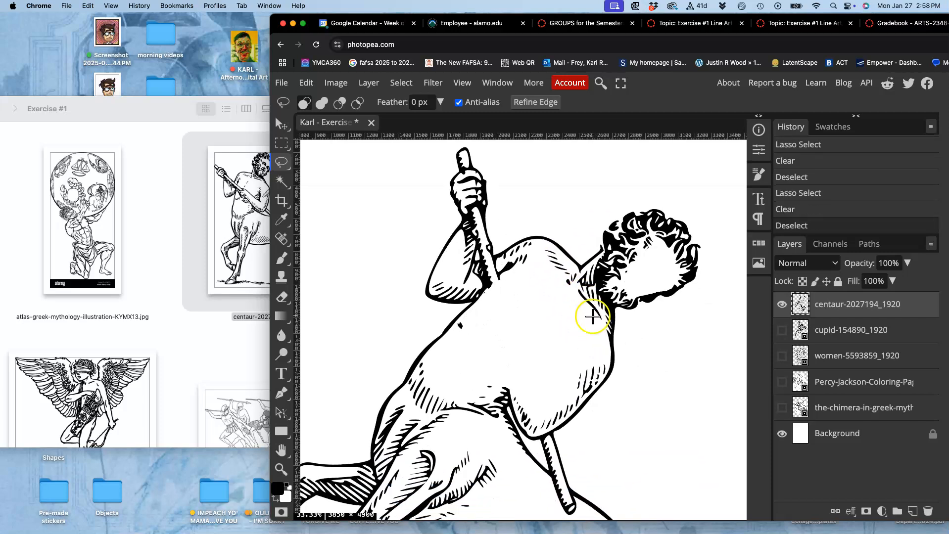
{"action": "mouse_move", "coordinate": [634, 269]}
{"action": "left_mouse_down"}
{"action": "mouse_move", "coordinate": [644, 260]}
{"action": "mouse_move", "coordinate": [632, 253]}
{"action": "left_mouse_up"}
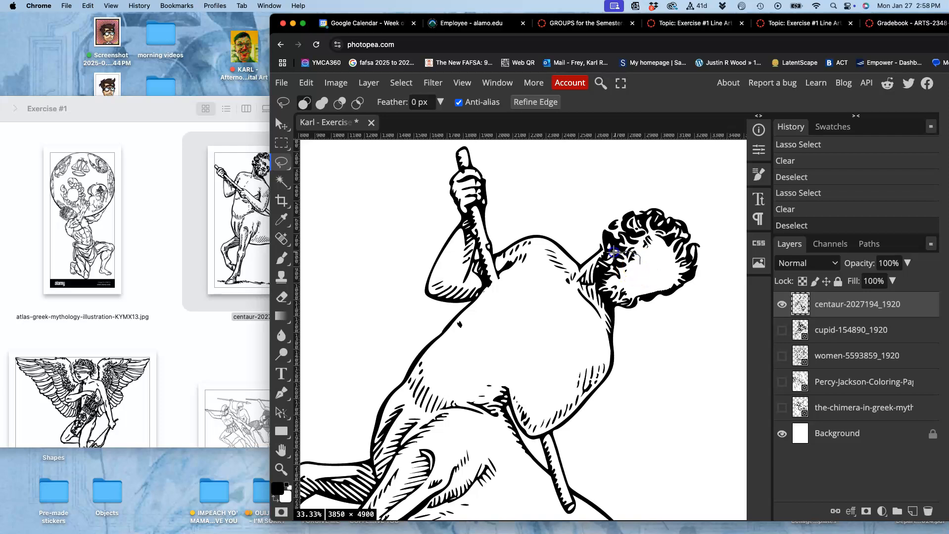
{"action": "mouse_move", "coordinate": [570, 281]}
{"action": "left_mouse_down"}
{"action": "mouse_move", "coordinate": [566, 305]}
{"action": "mouse_move", "coordinate": [587, 325]}
{"action": "left_mouse_up"}
{"action": "left_click_drag", "start_coordinate": [651, 291], "coordinate": [656, 282]}
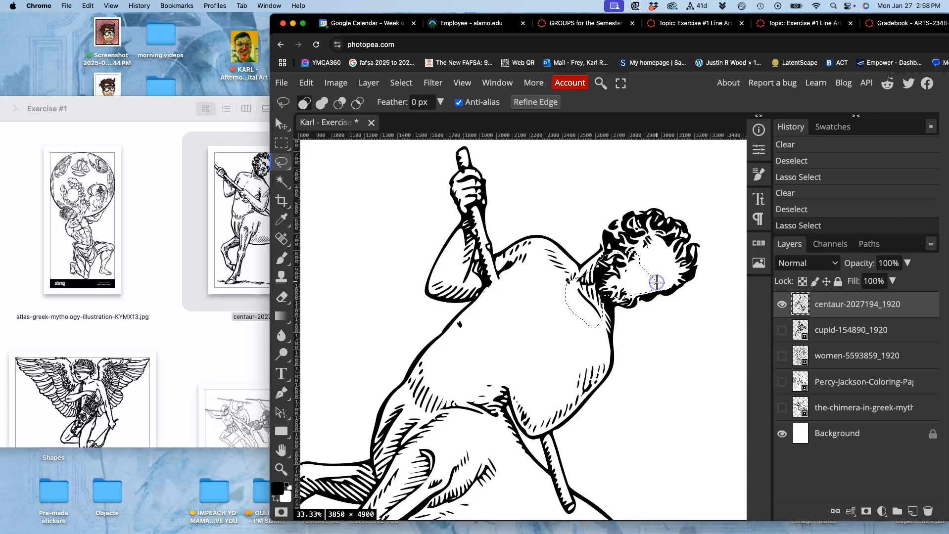
{"action": "key", "text": "Delete"}
{"action": "key", "text": "super+d"}
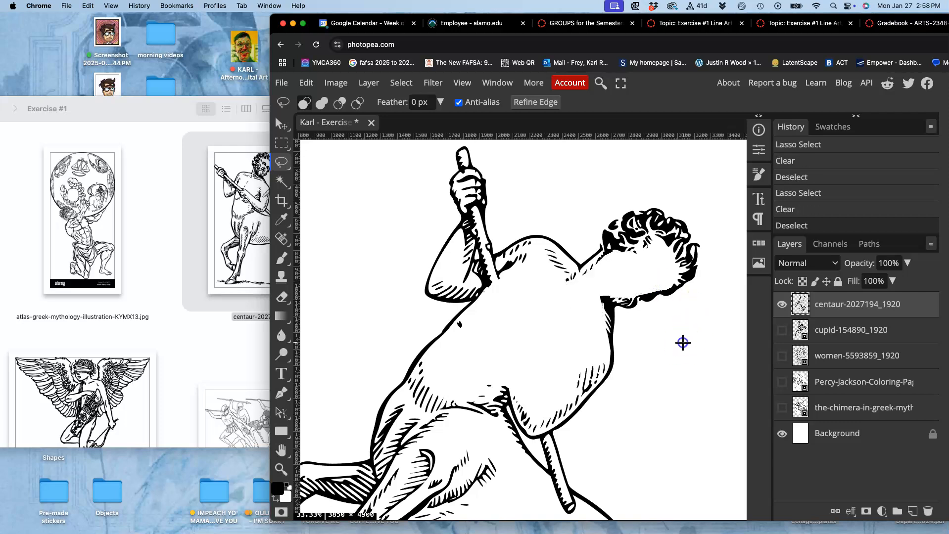
Step: Toggle the cupid and centaur layers' visibility to check how they overlap, leaving only the centaur shown over the background
{"action": "scroll", "coordinate": [683, 343], "scroll_direction": "down", "scroll_amount": 2}
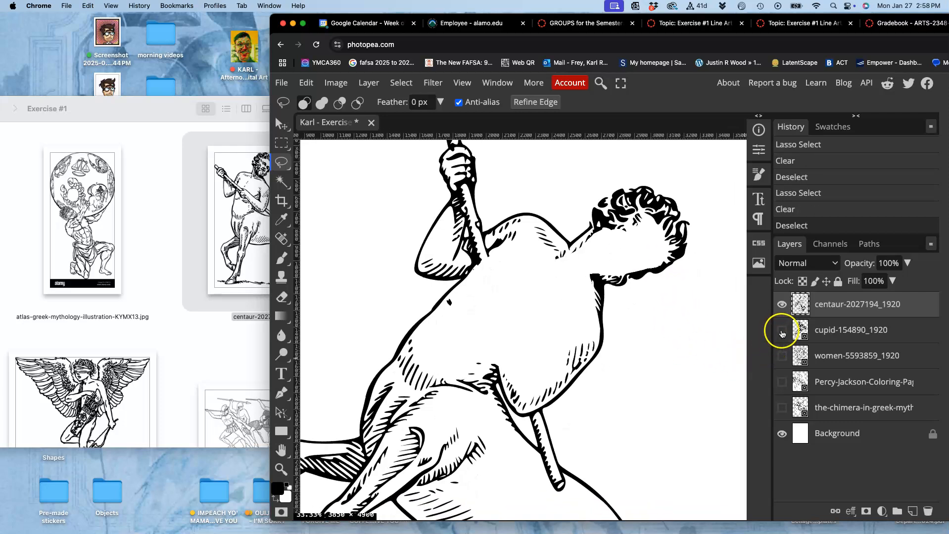
{"action": "left_click", "coordinate": [781, 331]}
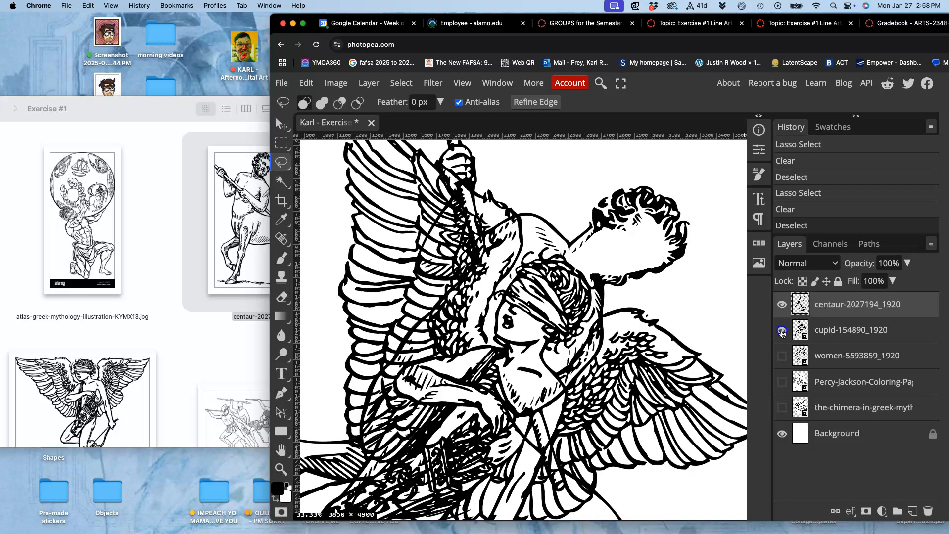
{"action": "left_click", "coordinate": [781, 305]}
{"action": "left_click", "coordinate": [781, 306]}
{"action": "left_click", "coordinate": [782, 331]}
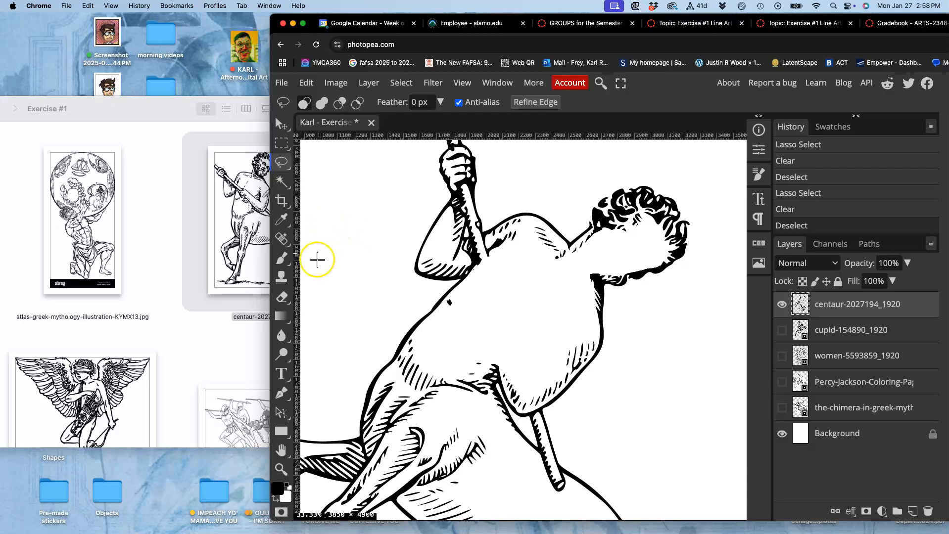
Step: Make white the foreground color and select all empty areas of the centaur layer using the Magic Wand with Contiguous off
{"action": "left_click", "coordinate": [288, 487]}
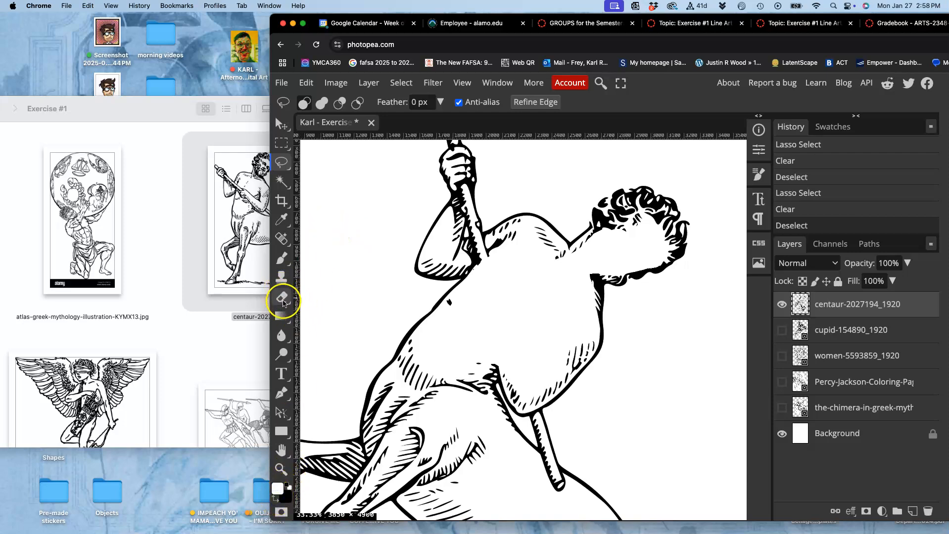
{"action": "right_click", "coordinate": [283, 314]}
{"action": "left_click", "coordinate": [319, 317]}
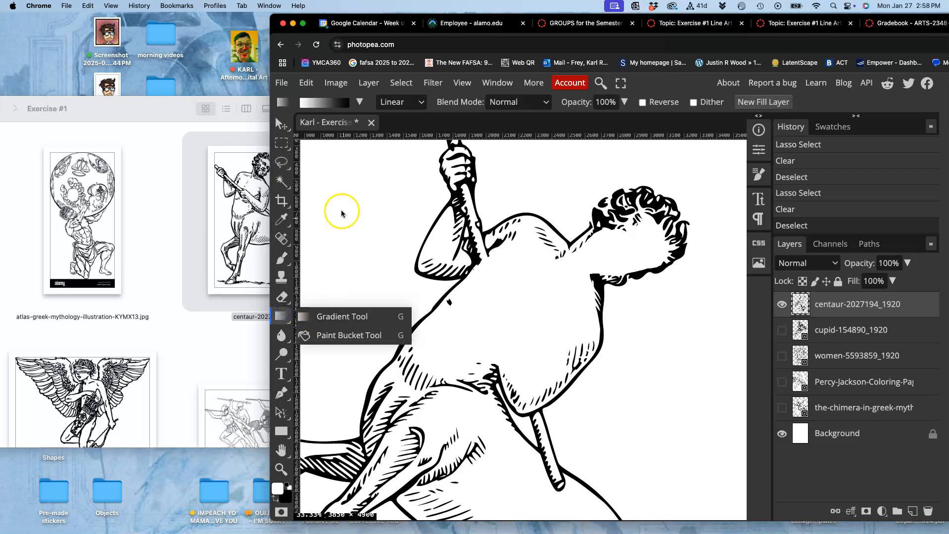
{"action": "left_click", "coordinate": [281, 184]}
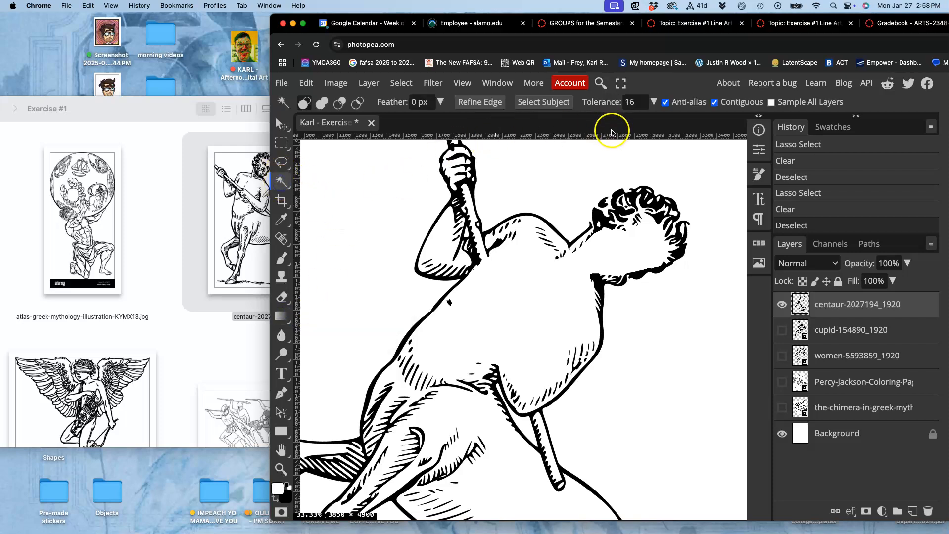
{"action": "left_click", "coordinate": [714, 103]}
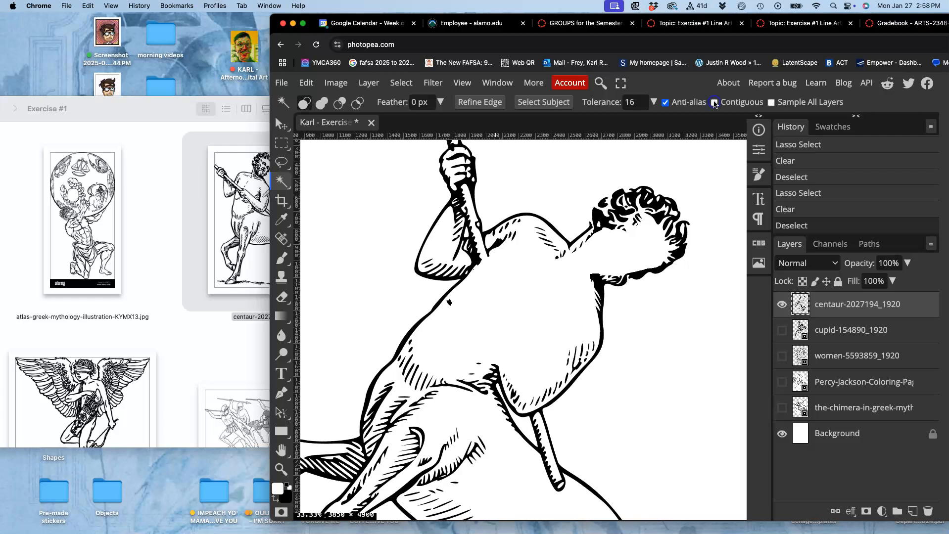
{"action": "left_click", "coordinate": [673, 173]}
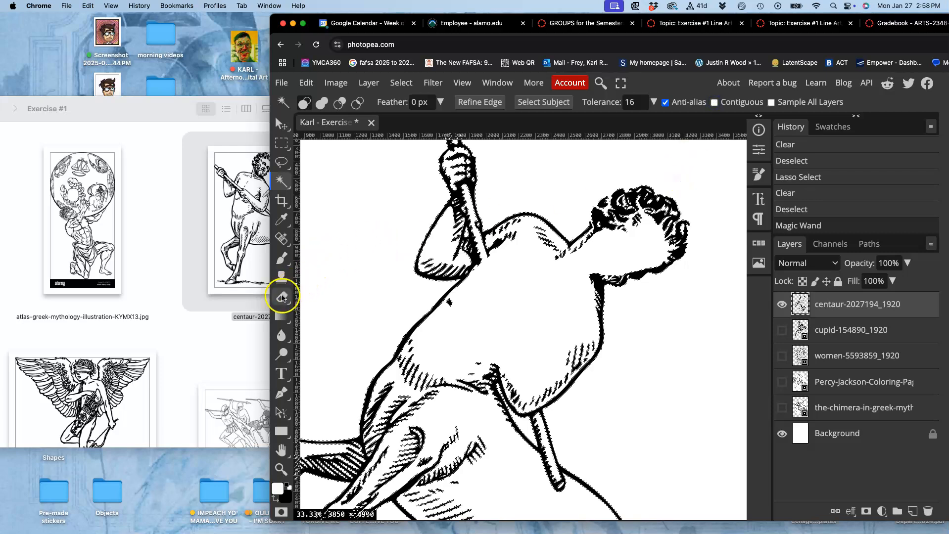
Step: Fill the selected areas of the centaur layer with white using the Paint Bucket Tool and deselect
{"action": "left_click", "coordinate": [283, 320]}
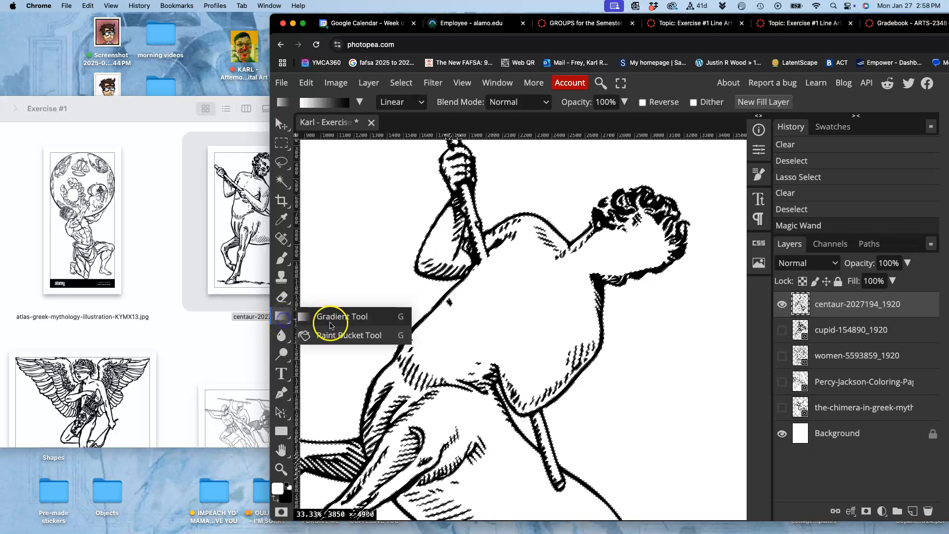
{"action": "left_click", "coordinate": [335, 337]}
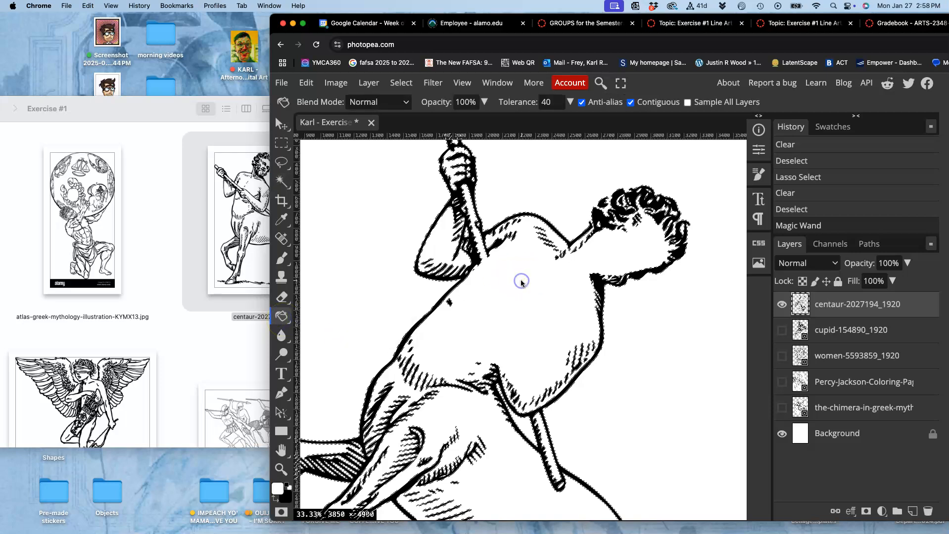
{"action": "left_click", "coordinate": [521, 280]}
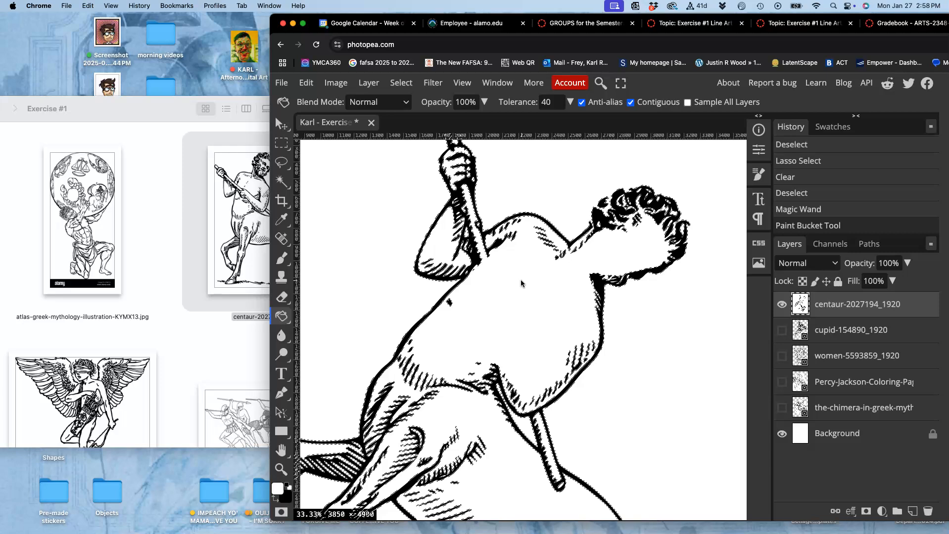
{"action": "key", "text": "super+d"}
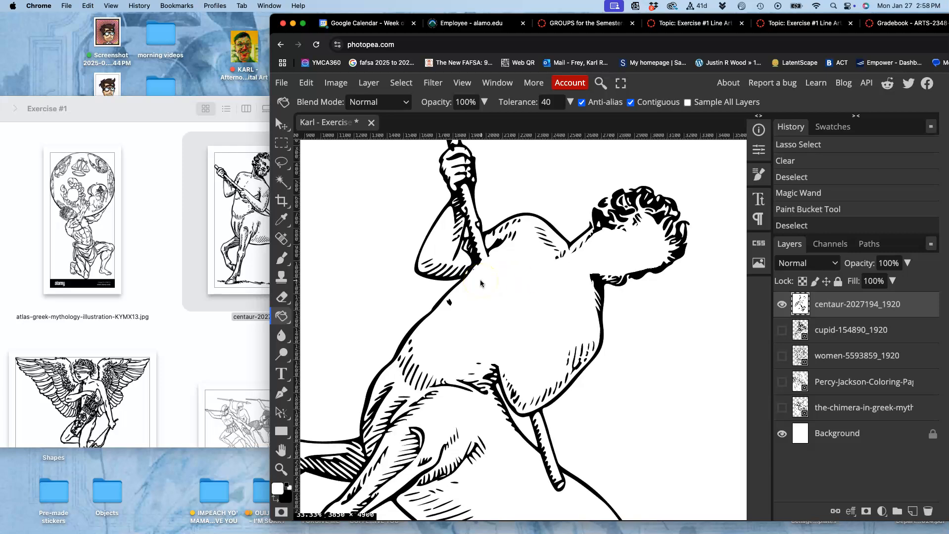
Step: Show the cupid layer beneath the centaur and toggle both layers' visibility to compare them, leaving both shown
{"action": "left_click", "coordinate": [781, 330]}
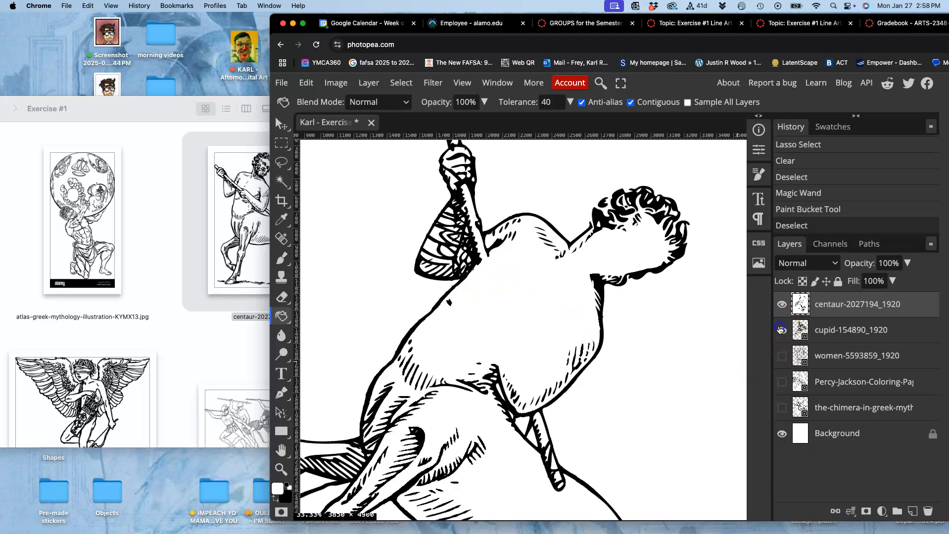
{"action": "left_click", "coordinate": [780, 331]}
{"action": "left_click", "coordinate": [781, 330]}
{"action": "left_click", "coordinate": [780, 329]}
{"action": "left_click", "coordinate": [780, 329]}
{"action": "left_click", "coordinate": [781, 304]}
{"action": "left_click", "coordinate": [780, 304]}
{"action": "left_click", "coordinate": [780, 304]}
{"action": "left_click", "coordinate": [781, 304]}
{"action": "left_click", "coordinate": [780, 305]}
{"action": "left_click_drag", "start_coordinate": [543, 310], "coordinate": [652, 295]}
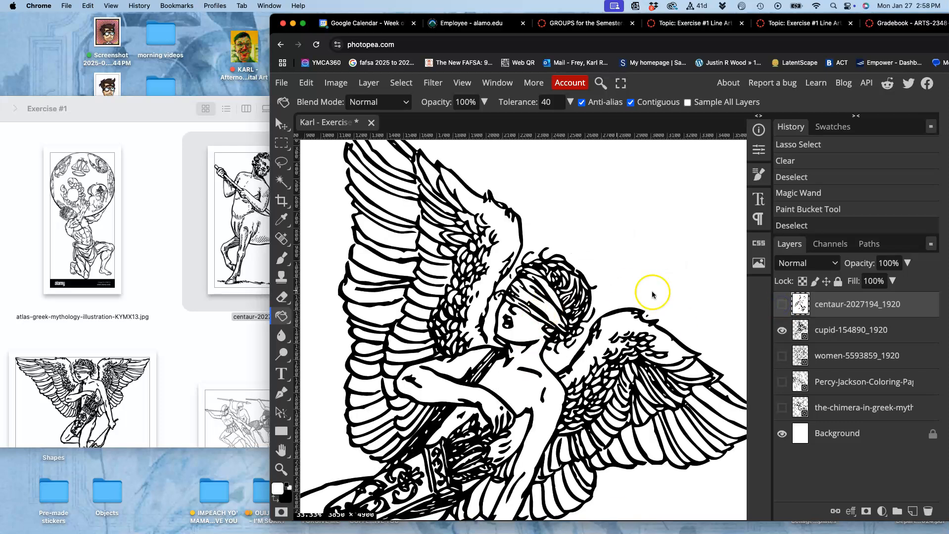
{"action": "left_click", "coordinate": [782, 304]}
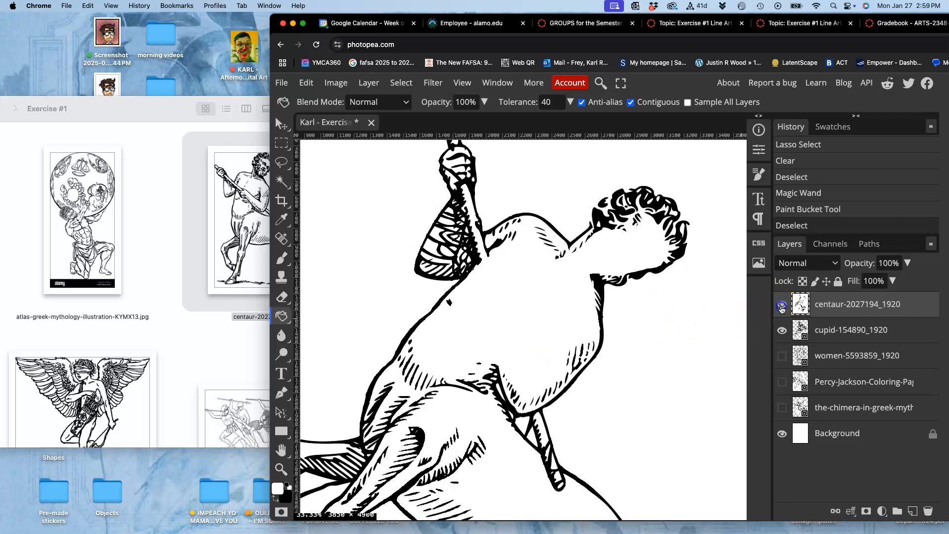
Step: Set the centaur layer's blend mode to Multiply so the cupid drawing beneath shows through
{"action": "right_click", "coordinate": [841, 309]}
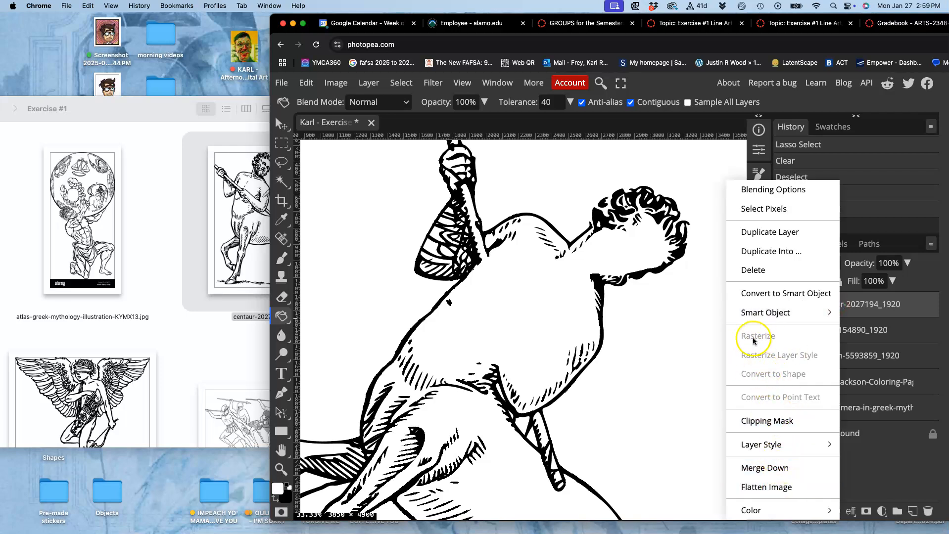
{"action": "left_click", "coordinate": [870, 320]}
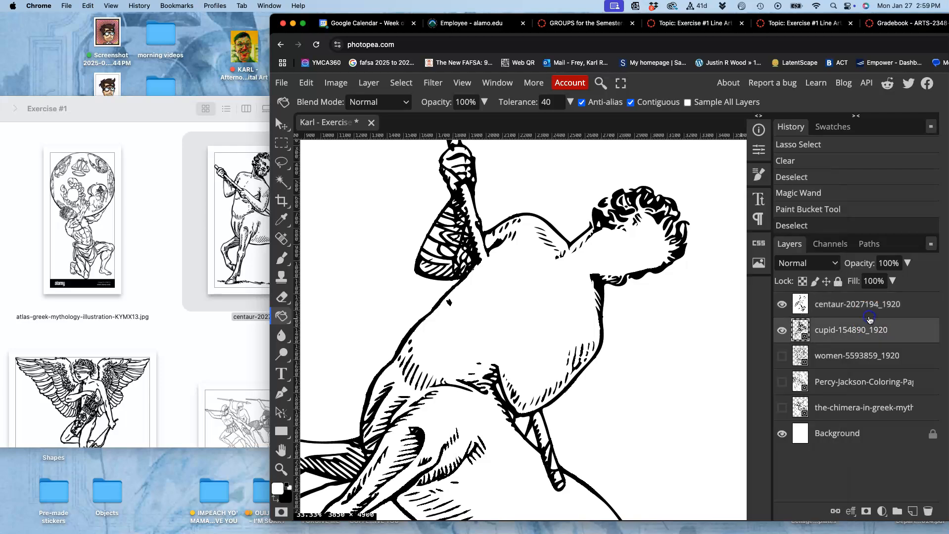
{"action": "left_click", "coordinate": [831, 305]}
{"action": "left_click", "coordinate": [811, 266]}
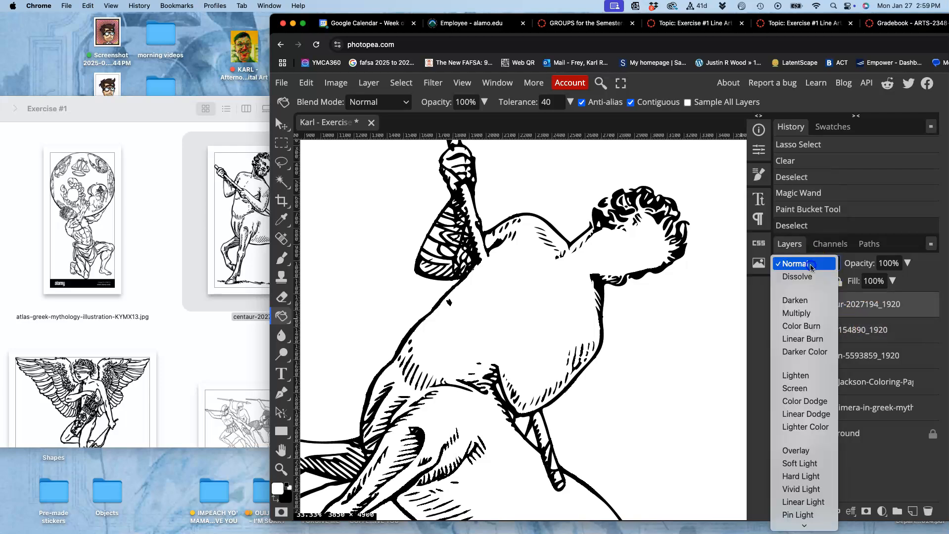
{"action": "left_click", "coordinate": [812, 315]}
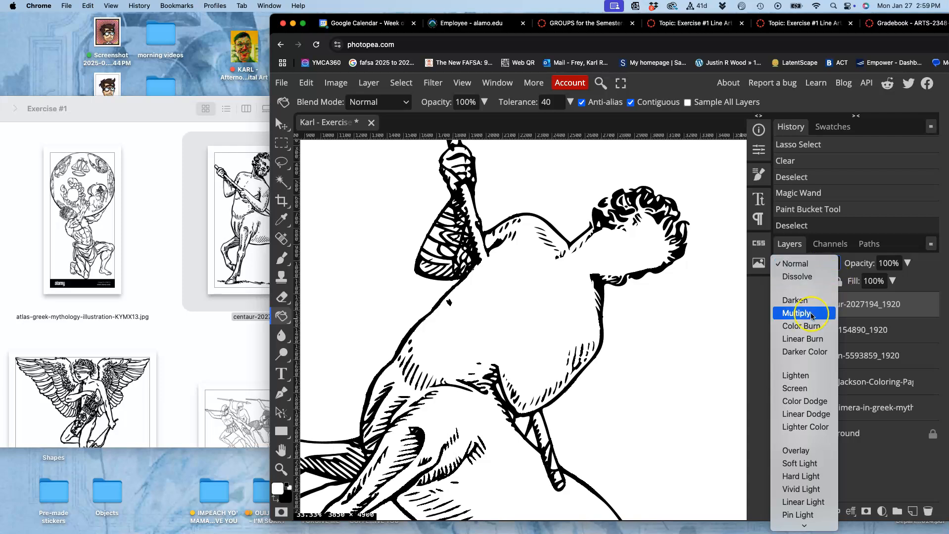
{"action": "left_click", "coordinate": [810, 266]}
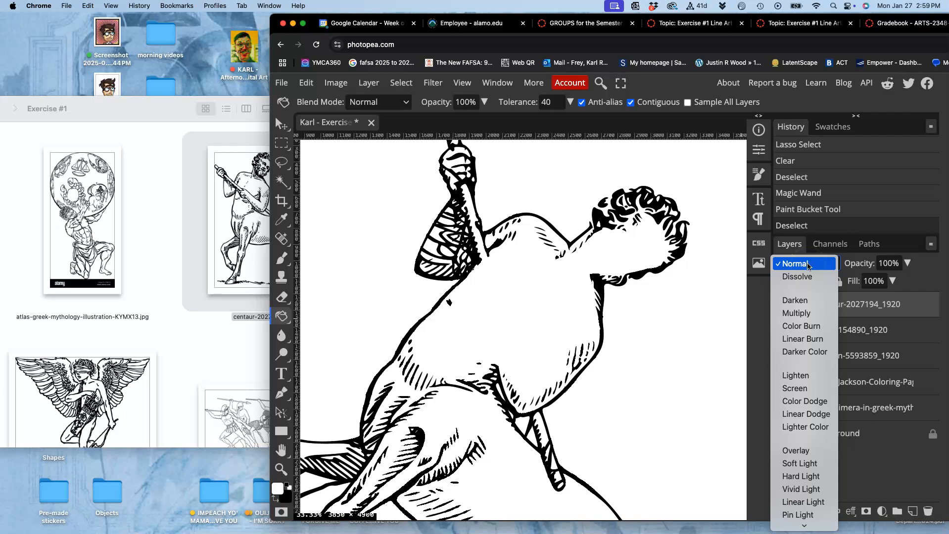
{"action": "left_click", "coordinate": [801, 313]}
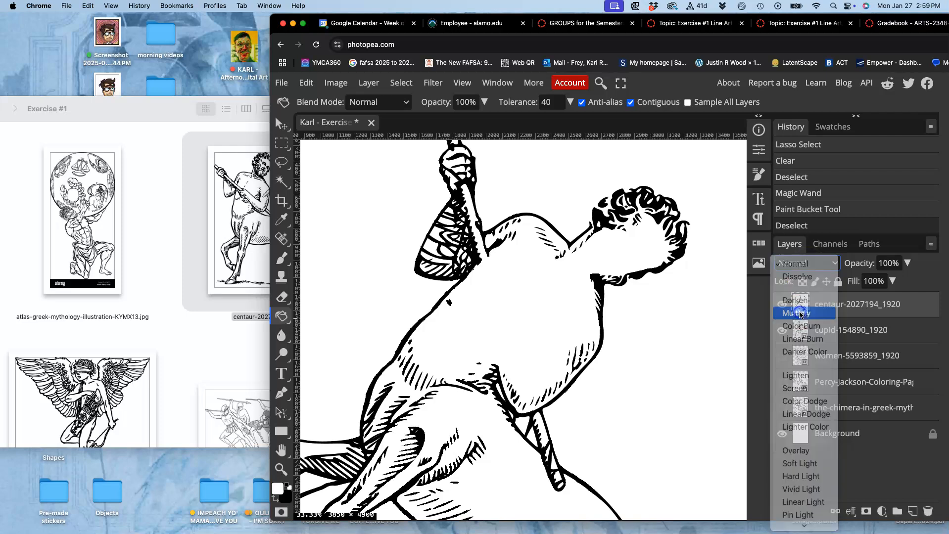
{"action": "left_click", "coordinate": [801, 314]}
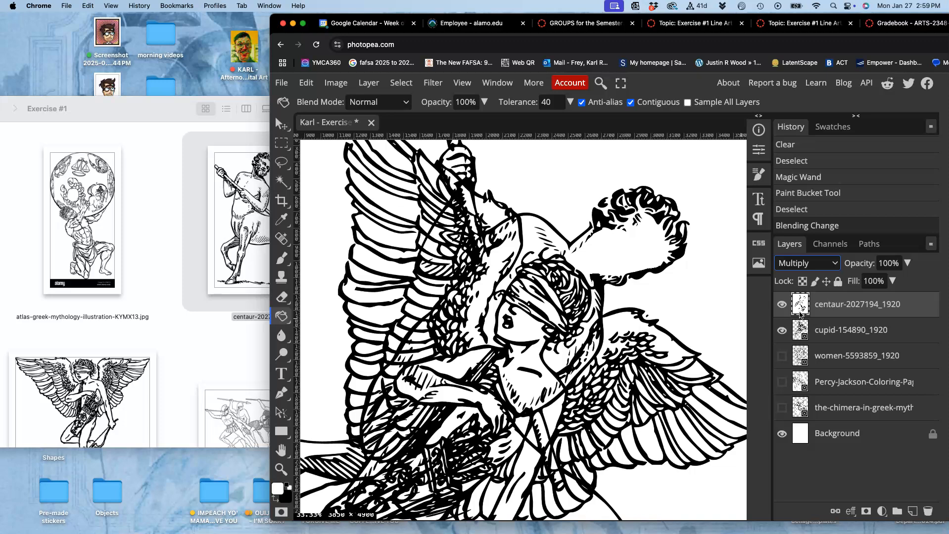
Step: Hide the centaur layer and rasterize the cupid layer
{"action": "key", "text": "super+minus"}
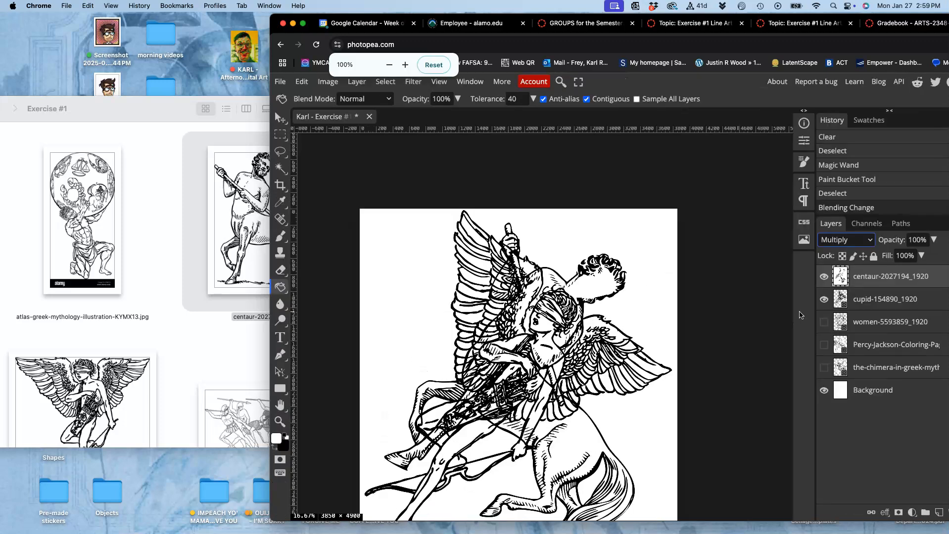
{"action": "key", "text": "super+equal"}
{"action": "key", "text": "super+equal"}
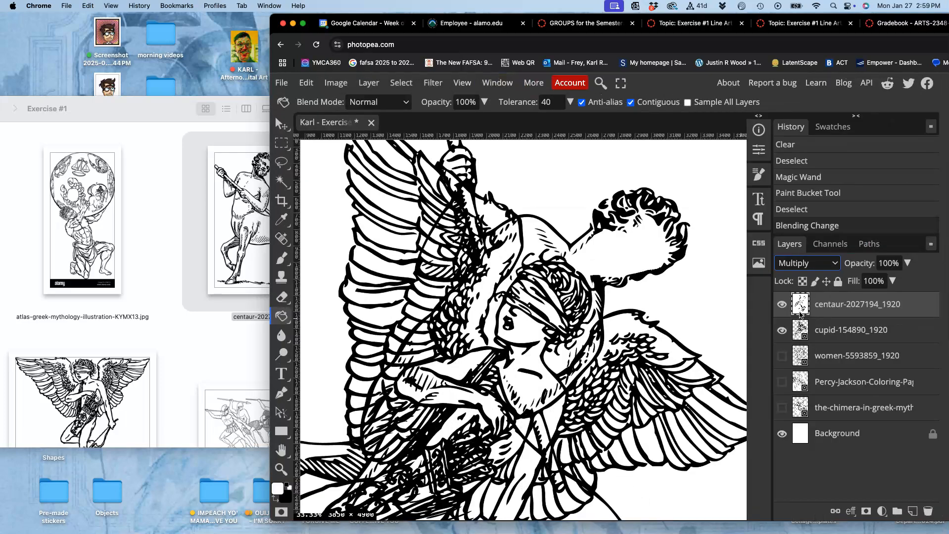
{"action": "key", "text": "super+minus"}
{"action": "key", "text": "super+minus"}
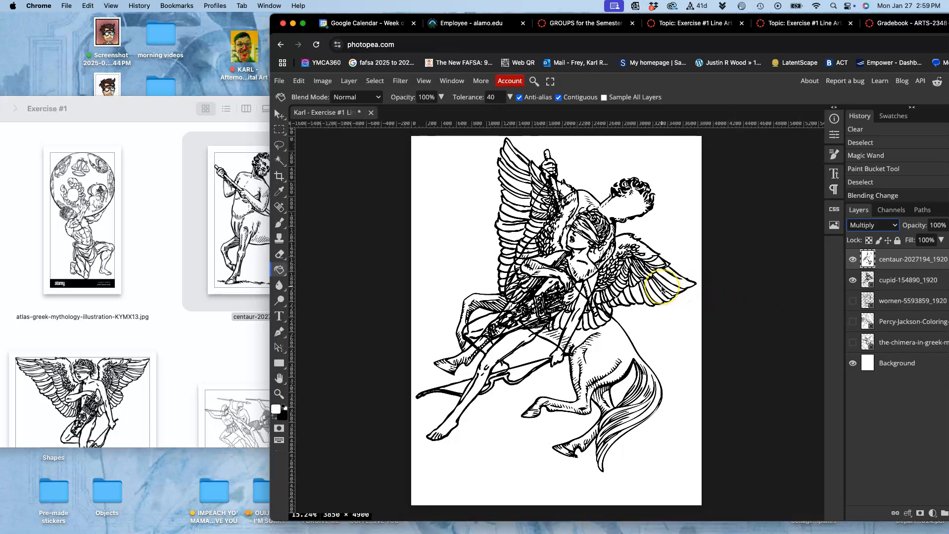
{"action": "scroll", "coordinate": [662, 289], "scroll_direction": "right", "scroll_amount": 1}
{"action": "scroll", "coordinate": [662, 289], "scroll_direction": "down", "scroll_amount": 1}
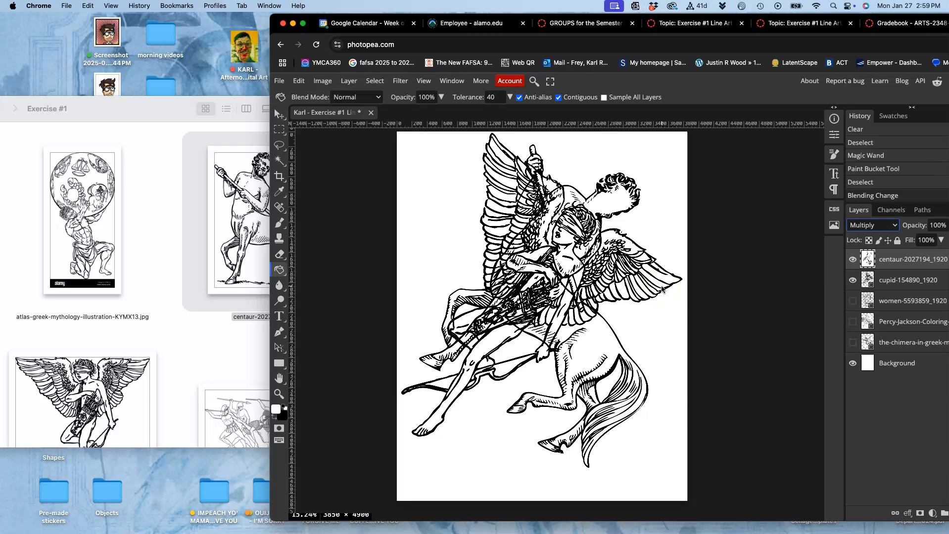
{"action": "left_click", "coordinate": [852, 261]}
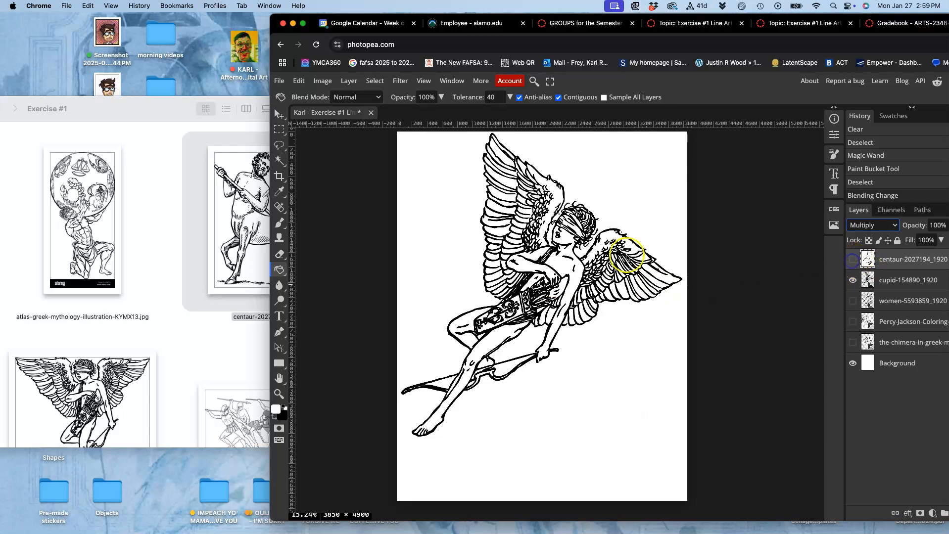
{"action": "right_click", "coordinate": [901, 280]}
{"action": "left_click", "coordinate": [819, 371]}
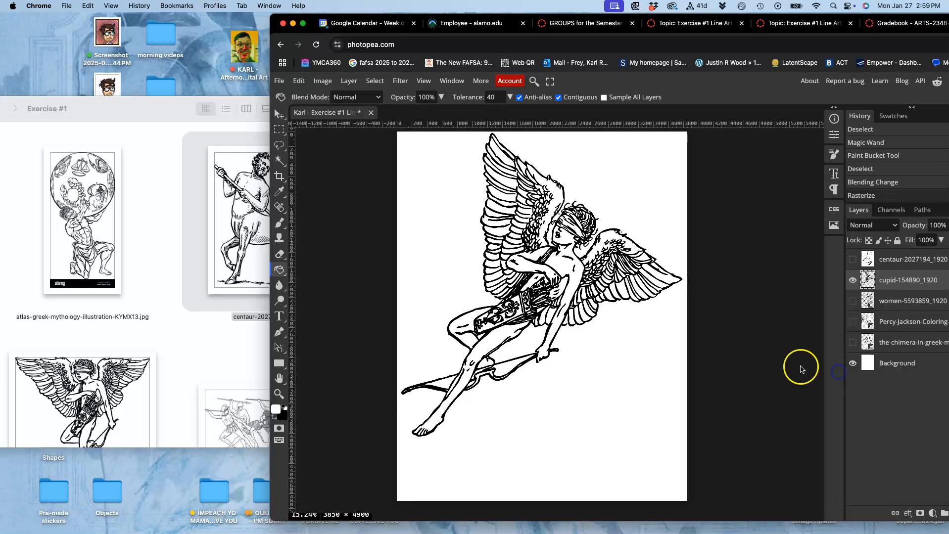
Step: Lasso the cupid's quiver, strap and waist cloth, clear those lines from the layer and deselect
{"action": "left_click", "coordinate": [279, 145]}
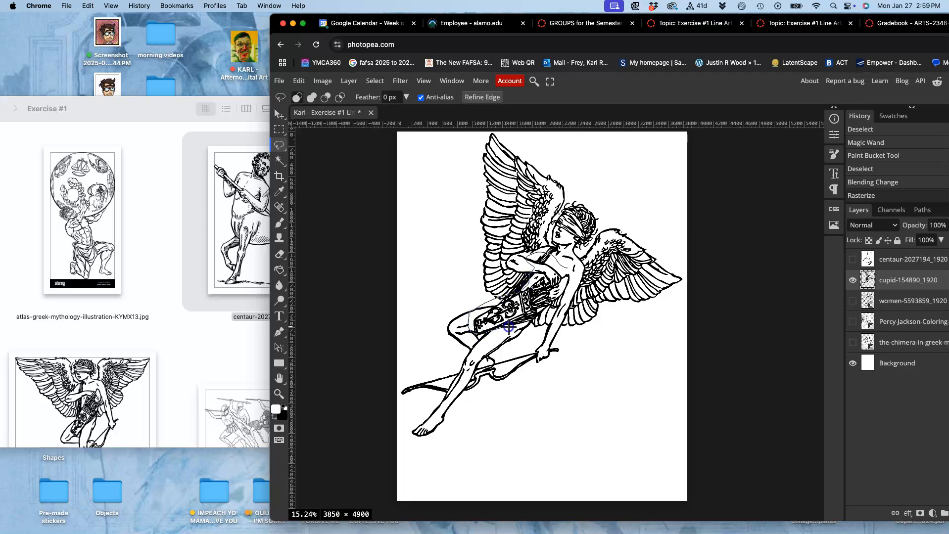
{"action": "left_click_drag", "start_coordinate": [549, 314], "coordinate": [562, 267]}
{"action": "key", "text": "Delete"}
{"action": "left_click", "coordinate": [588, 300]}
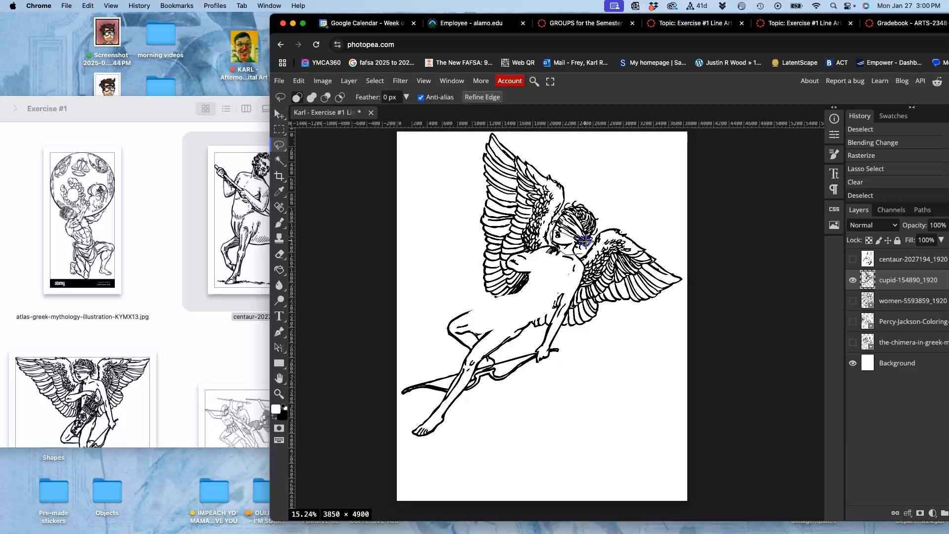
Step: Lasso around the cupid's hair and face, clear the selected lines and deselect
{"action": "mouse_move", "coordinate": [569, 205]}
{"action": "left_mouse_down"}
{"action": "mouse_move", "coordinate": [613, 199]}
{"action": "mouse_move", "coordinate": [592, 244]}
{"action": "left_mouse_up"}
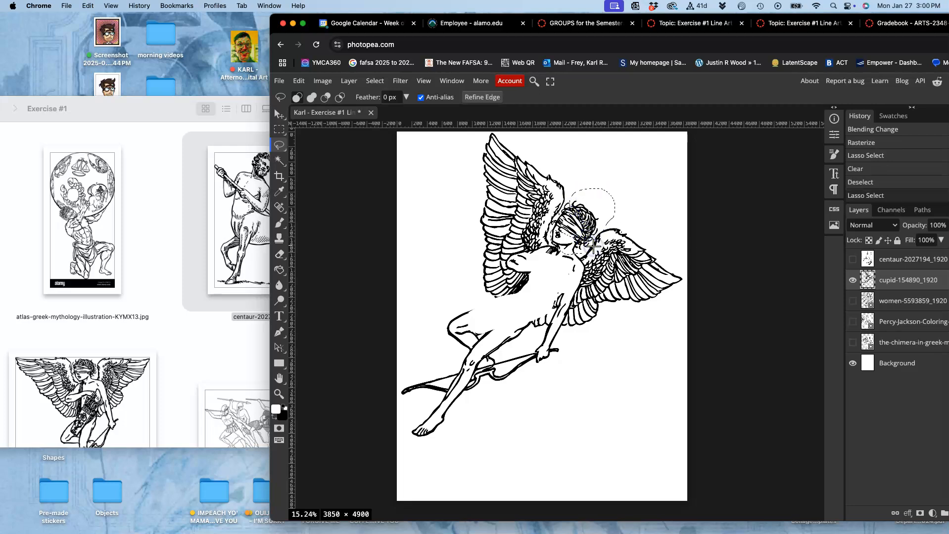
{"action": "key", "text": "Delete"}
{"action": "left_click", "coordinate": [641, 186]}
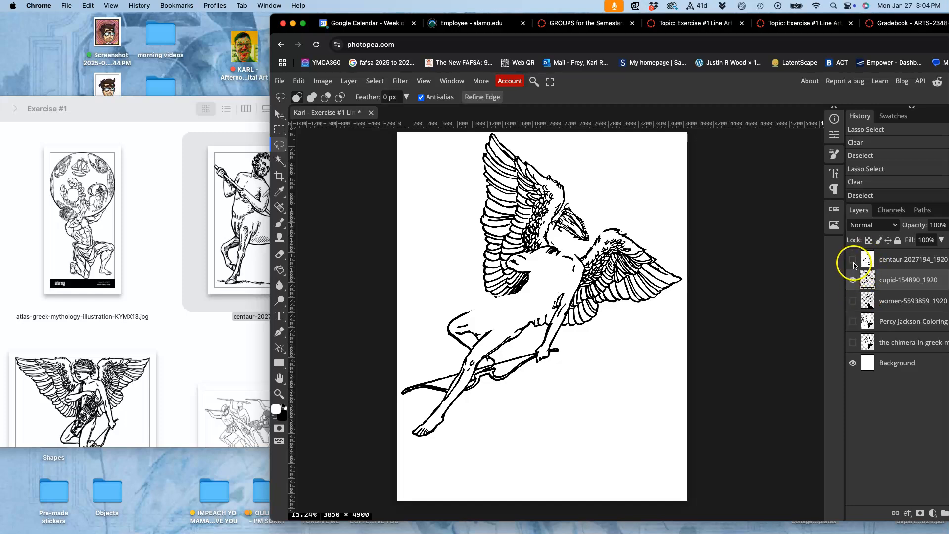
Step: Show the centaur and women layers and set the cupid layer's blend mode to Multiply
{"action": "left_click", "coordinate": [852, 260]}
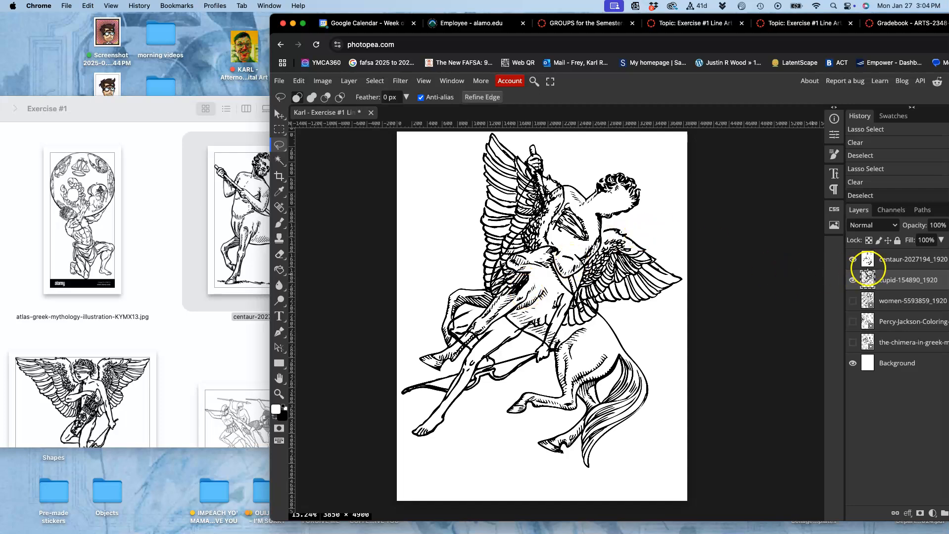
{"action": "left_click", "coordinate": [853, 301]}
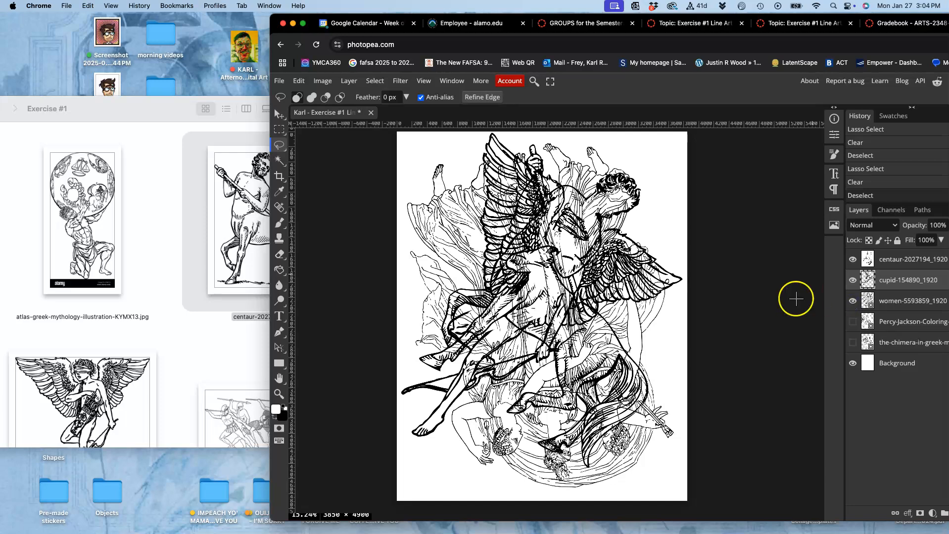
{"action": "left_click", "coordinate": [883, 286]}
{"action": "left_click", "coordinate": [870, 225]}
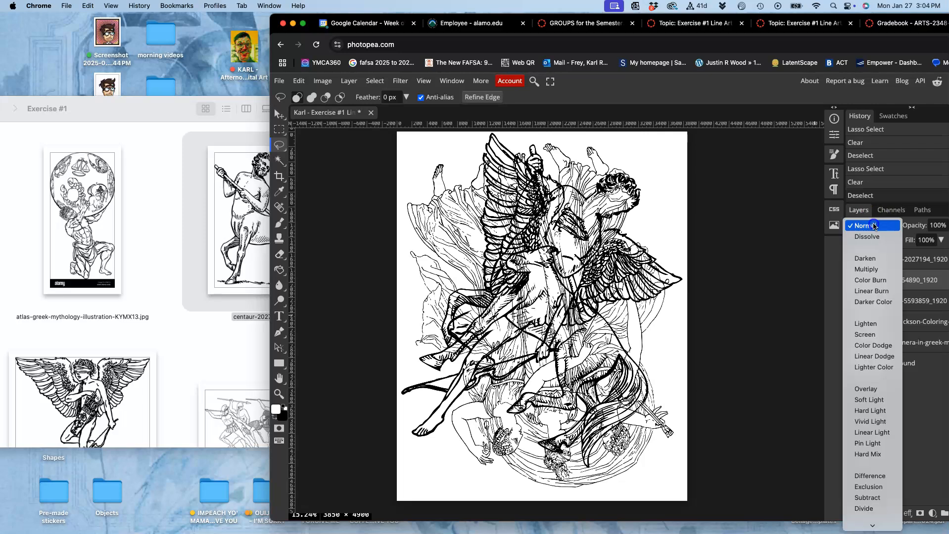
{"action": "left_click", "coordinate": [867, 269]}
Step: Select the women layer and examine how its line work overlaps the cupid and centaur across the page
{"action": "left_click", "coordinate": [883, 301]}
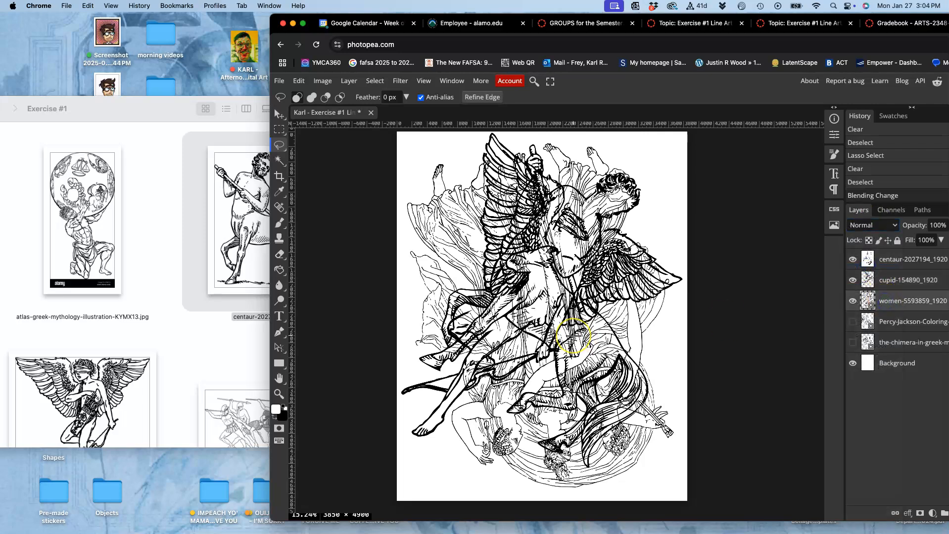
{"action": "scroll", "coordinate": [573, 337], "scroll_direction": "up", "scroll_amount": 8}
{"action": "scroll", "coordinate": [574, 336], "scroll_direction": "left", "scroll_amount": 4}
{"action": "scroll", "coordinate": [511, 243], "scroll_direction": "up", "scroll_amount": 6}
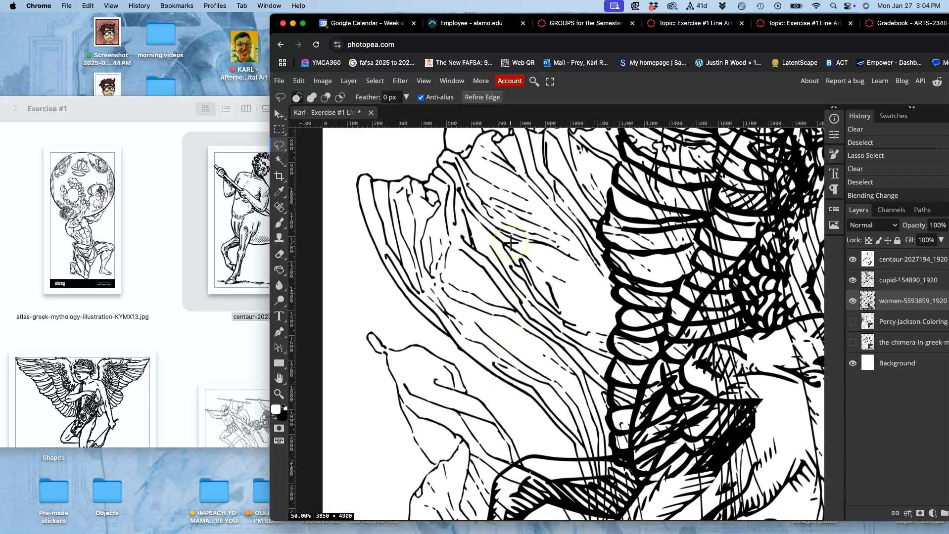
{"action": "scroll", "coordinate": [511, 242], "scroll_direction": "right", "scroll_amount": 4}
{"action": "scroll", "coordinate": [511, 243], "scroll_direction": "up", "scroll_amount": 5}
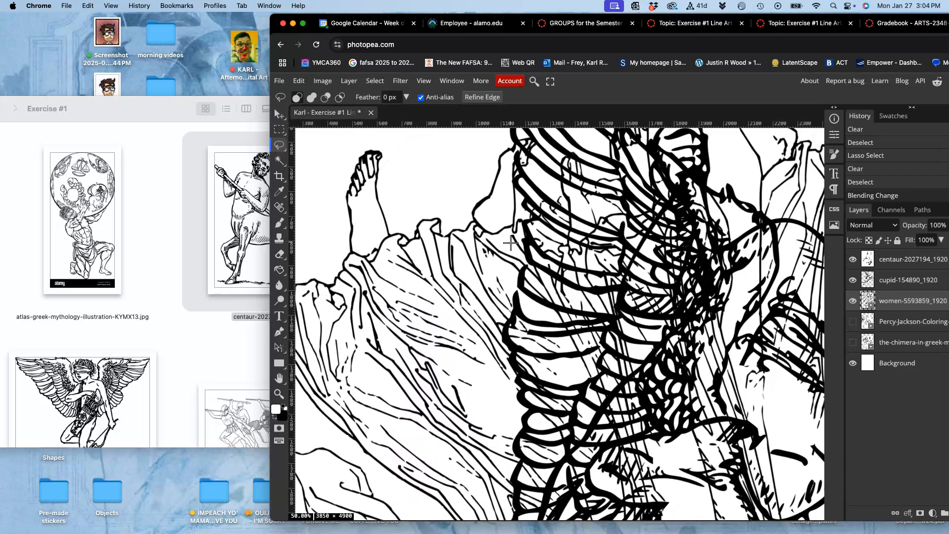
{"action": "scroll", "coordinate": [510, 243], "scroll_direction": "down", "scroll_amount": 5}
{"action": "scroll", "coordinate": [511, 243], "scroll_direction": "down", "scroll_amount": 5}
{"action": "scroll", "coordinate": [511, 243], "scroll_direction": "right", "scroll_amount": 2}
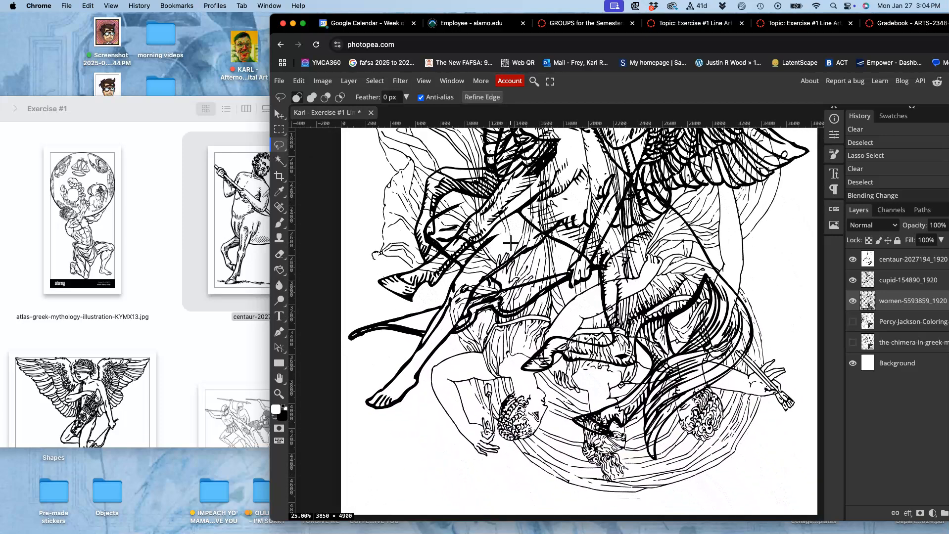
{"action": "scroll", "coordinate": [511, 243], "scroll_direction": "right", "scroll_amount": 2}
{"action": "scroll", "coordinate": [510, 243], "scroll_direction": "up", "scroll_amount": 1}
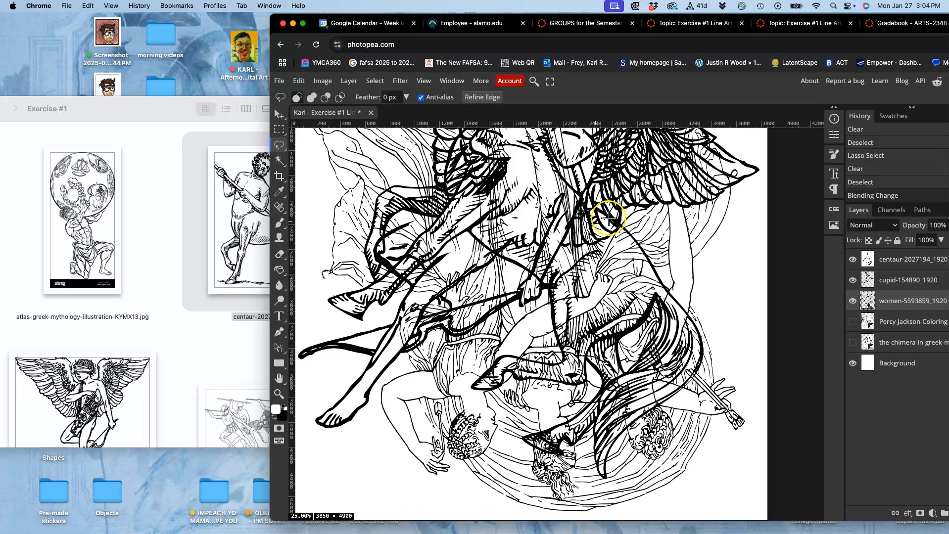
Step: Hide the cupid and centaur layers and rasterize the women layer
{"action": "left_click", "coordinate": [853, 281]}
{"action": "left_click", "coordinate": [853, 260]}
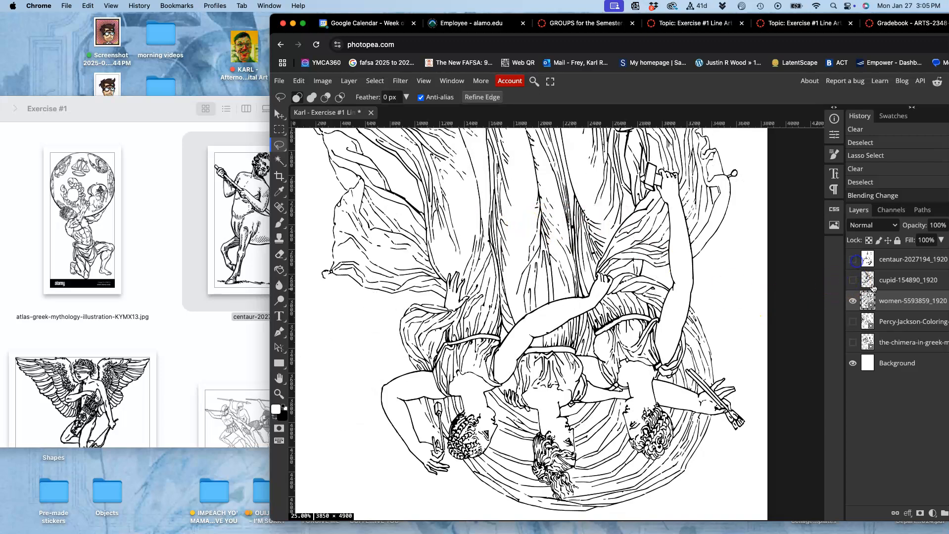
{"action": "right_click", "coordinate": [883, 300]}
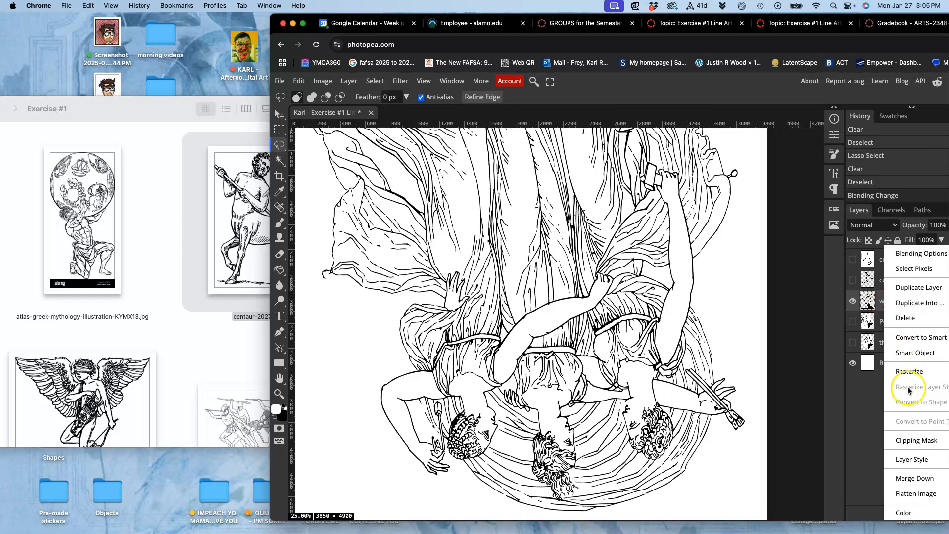
{"action": "left_click", "coordinate": [906, 371]}
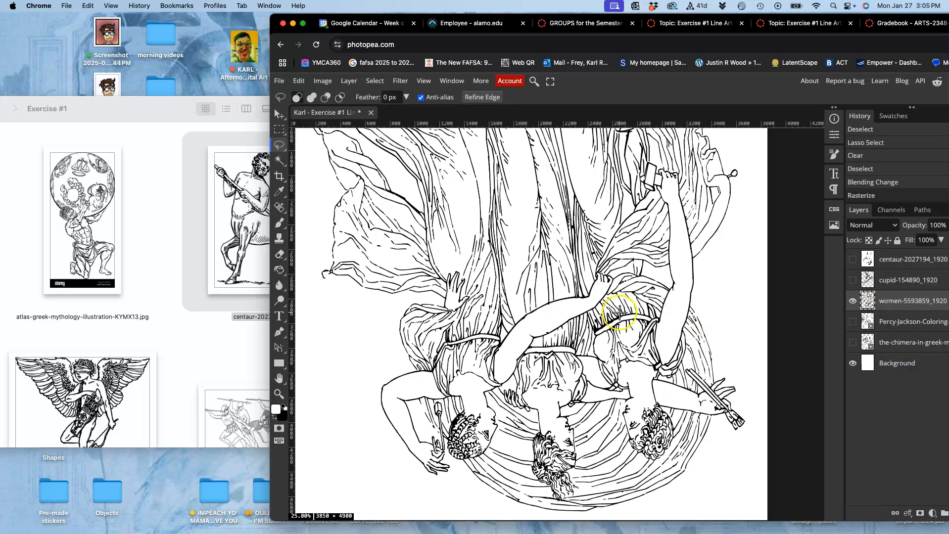
Step: Open the Levels adjustment for the women layer and move its dialog clear of the drawing
{"action": "scroll", "coordinate": [498, 220], "scroll_direction": "up", "scroll_amount": 5}
{"action": "scroll", "coordinate": [498, 223], "scroll_direction": "up", "scroll_amount": 2}
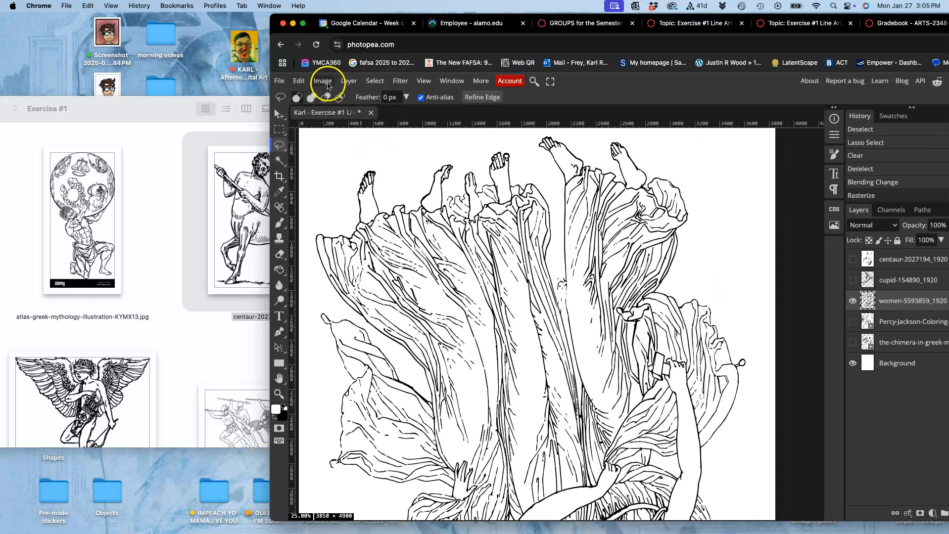
{"action": "left_click", "coordinate": [327, 83]}
{"action": "mouse_move", "coordinate": [330, 115]}
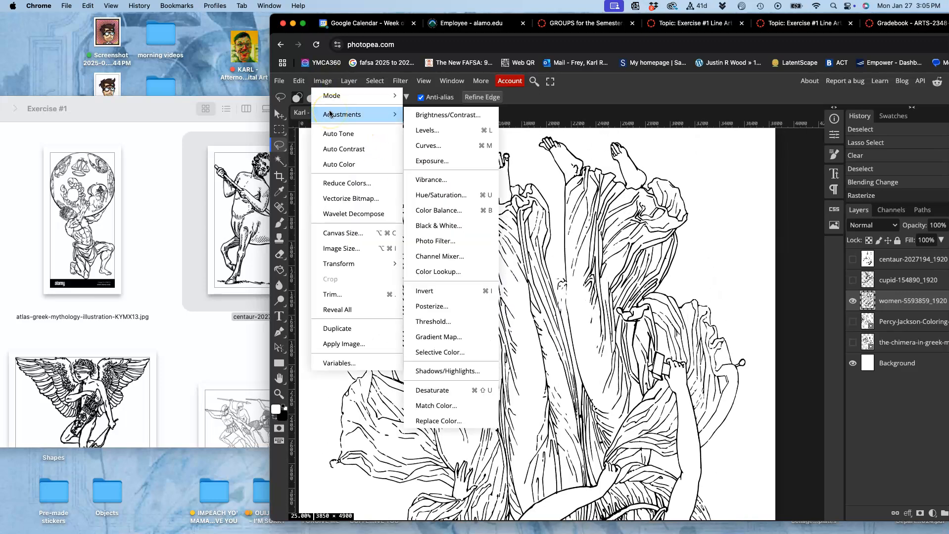
{"action": "left_click", "coordinate": [424, 131]}
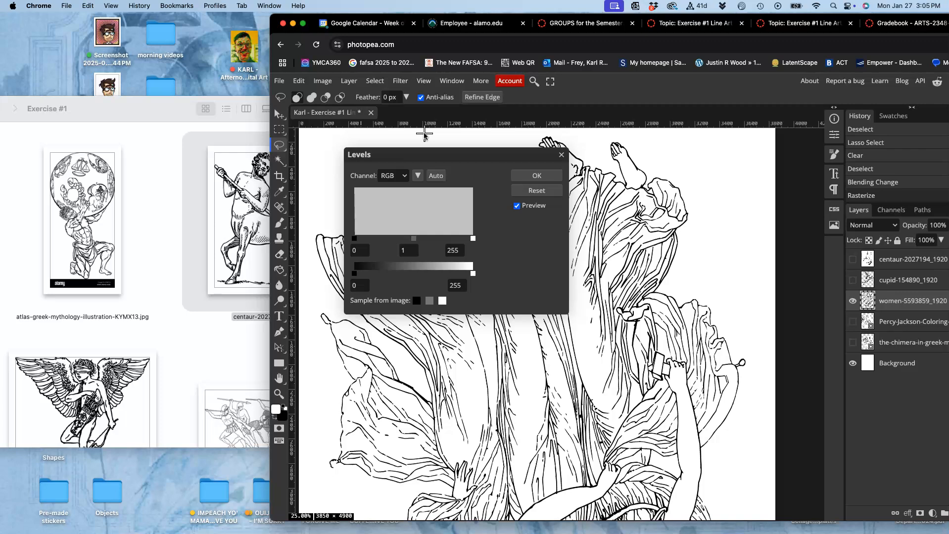
{"action": "left_click_drag", "start_coordinate": [464, 155], "coordinate": [765, 70]}
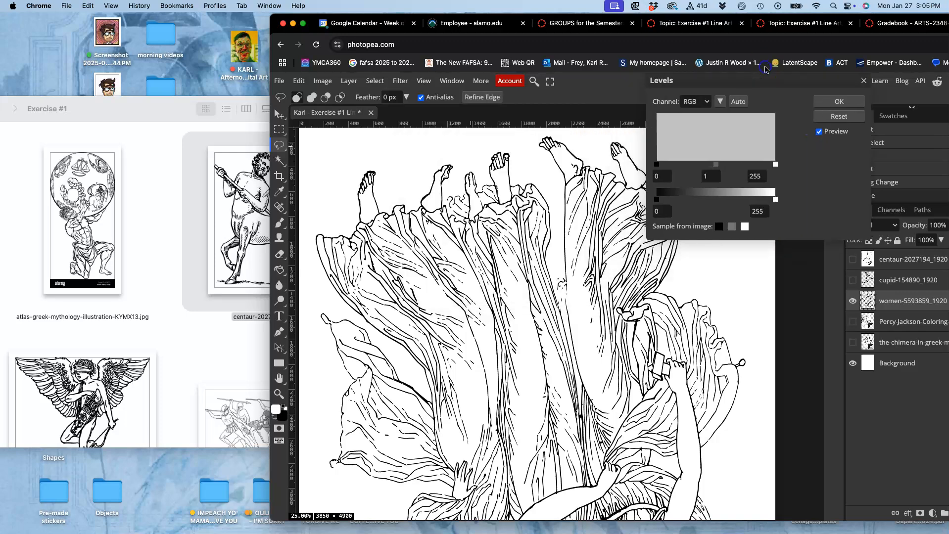
Step: Try shifting the black and white input levels on the women layer, inspect the line edges up close and close the adjustment
{"action": "key", "text": "super+plus"}
{"action": "scroll", "coordinate": [594, 219], "scroll_direction": "up", "scroll_amount": 3}
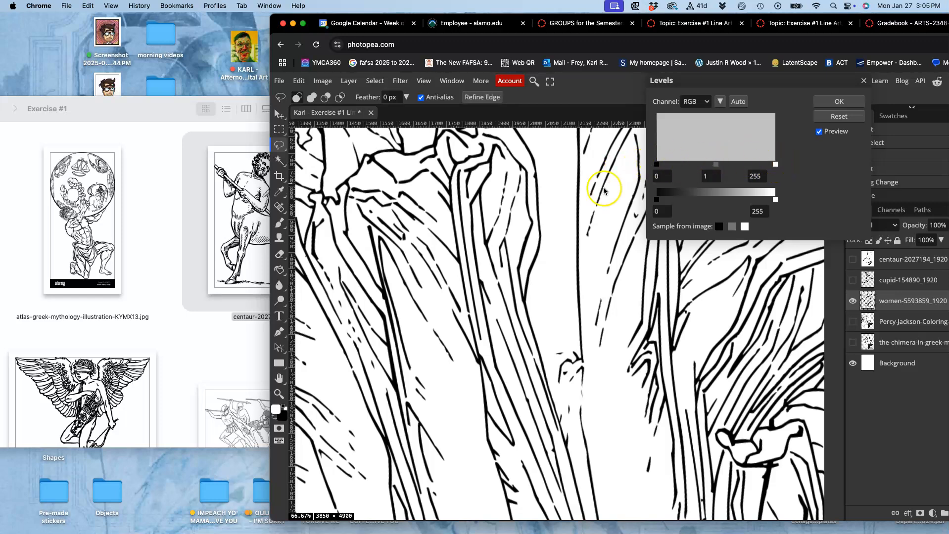
{"action": "scroll", "coordinate": [498, 205], "scroll_direction": "up", "scroll_amount": 5}
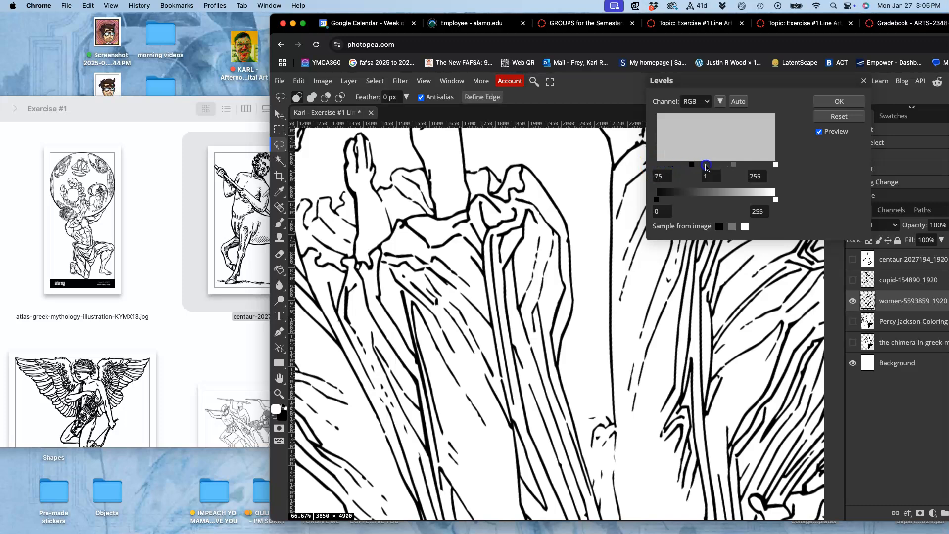
{"action": "left_click_drag", "start_coordinate": [763, 166], "coordinate": [657, 158]}
{"action": "mouse_move", "coordinate": [774, 165]}
{"action": "left_mouse_down"}
{"action": "mouse_move", "coordinate": [731, 166]}
{"action": "mouse_move", "coordinate": [778, 165]}
{"action": "left_mouse_up"}
{"action": "scroll", "coordinate": [461, 296], "scroll_direction": "up", "scroll_amount": 15}
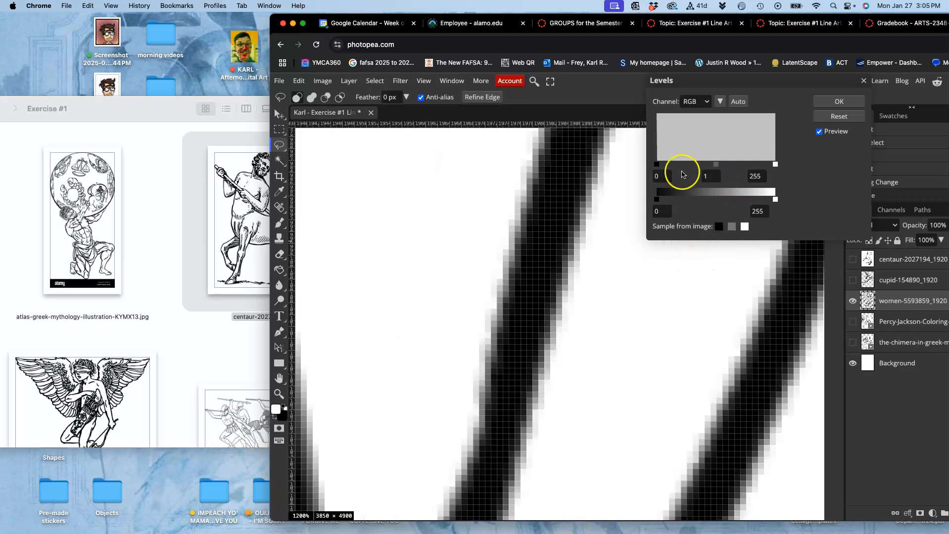
{"action": "left_click_drag", "start_coordinate": [657, 164], "coordinate": [608, 174]}
{"action": "left_click", "coordinate": [830, 214]}
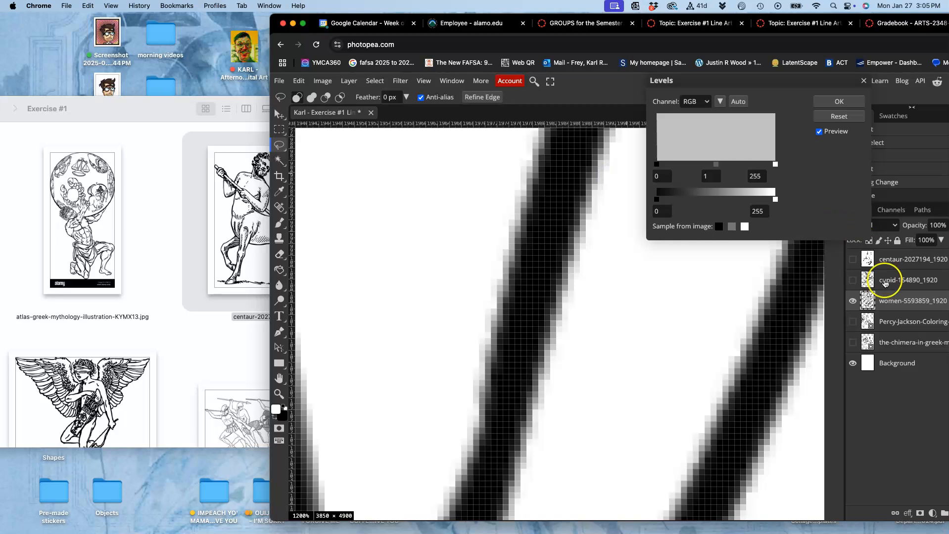
{"action": "left_click", "coordinate": [891, 301]}
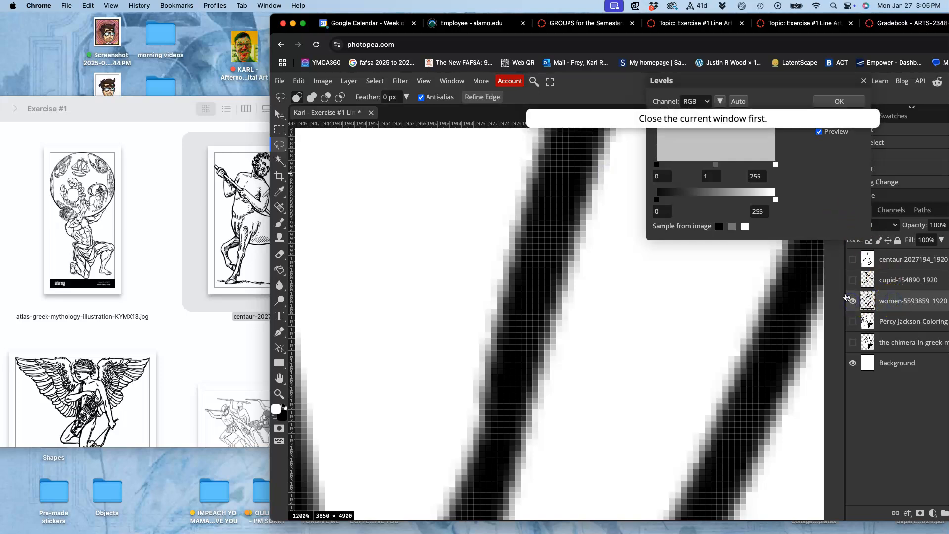
{"action": "left_click", "coordinate": [838, 102]}
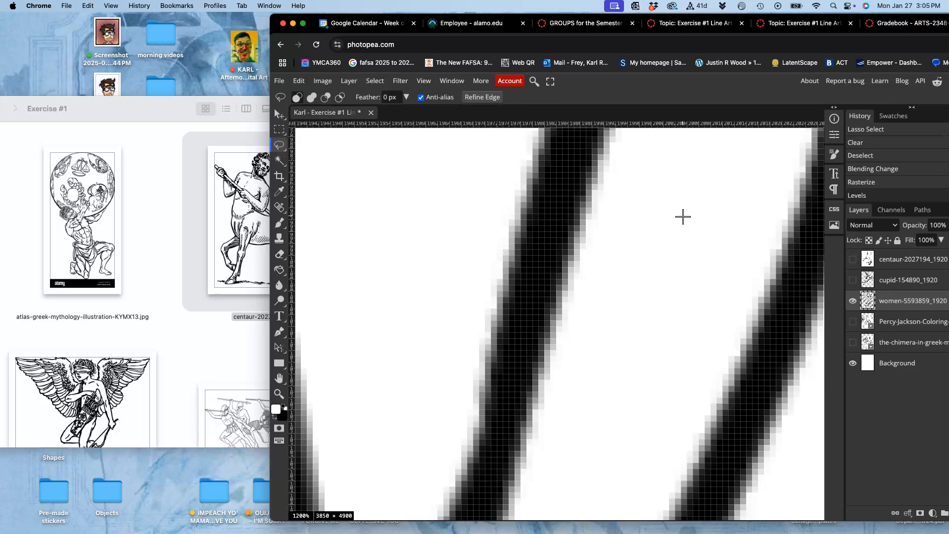
Step: Reposition the browser window so the full layer list is in view beside the women drawing
{"action": "scroll", "coordinate": [683, 216], "scroll_direction": "down", "scroll_amount": 8}
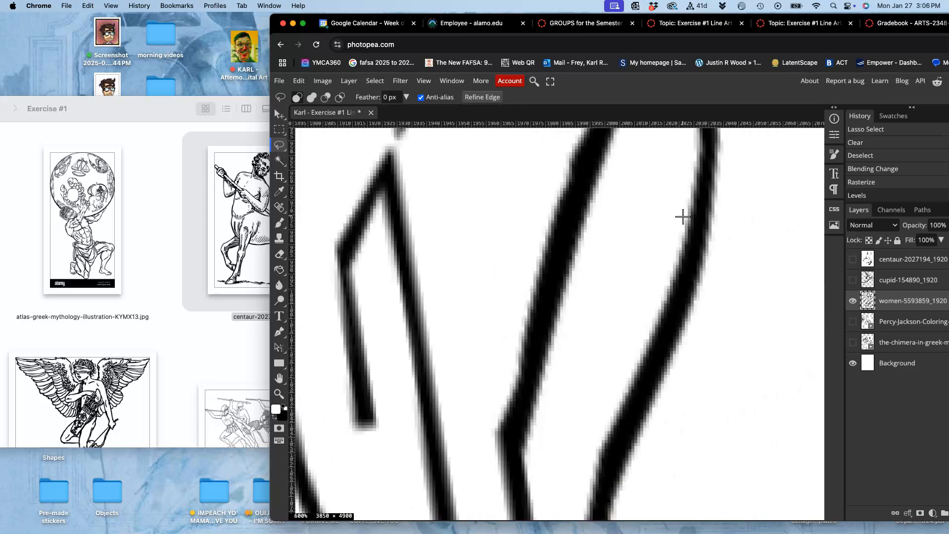
{"action": "left_click", "coordinate": [679, 216]}
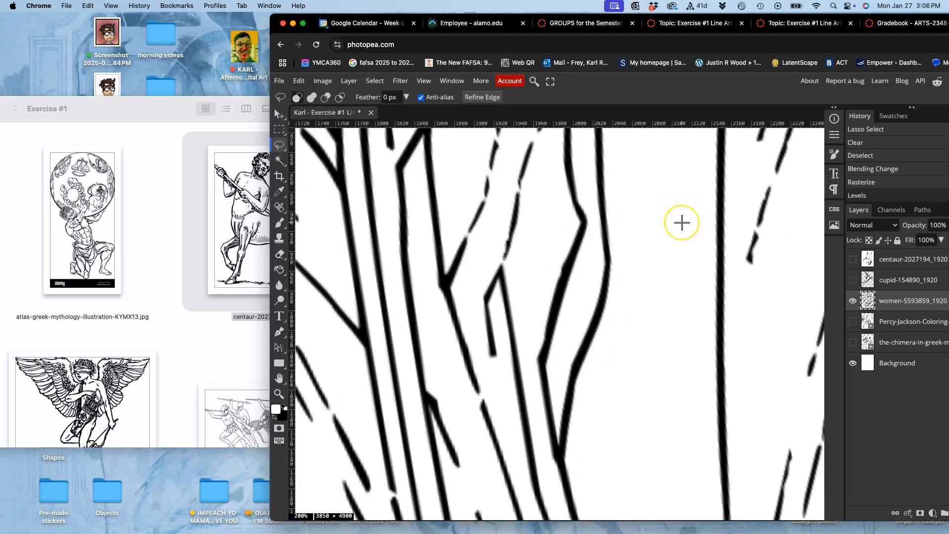
{"action": "scroll", "coordinate": [681, 218], "scroll_direction": "down", "scroll_amount": 6}
{"action": "scroll", "coordinate": [682, 222], "scroll_direction": "down", "scroll_amount": 3}
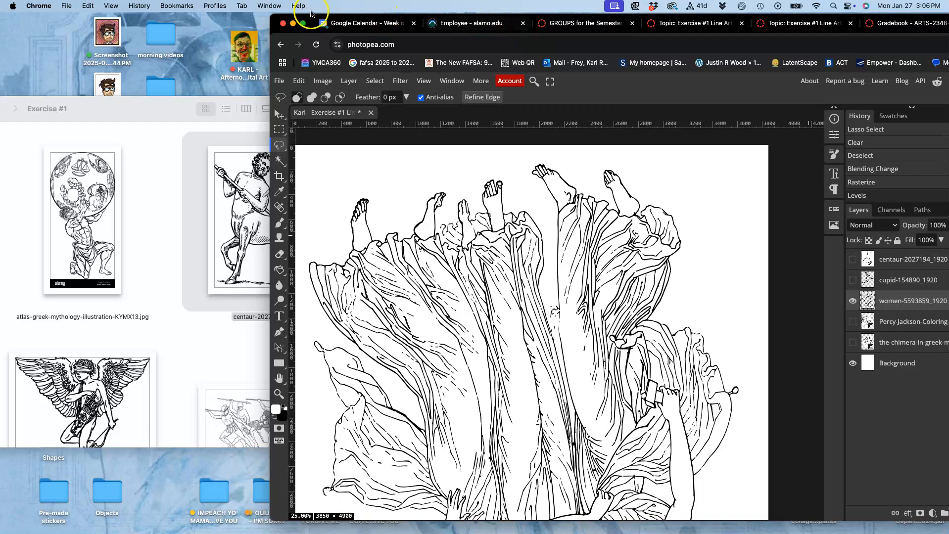
{"action": "left_click_drag", "start_coordinate": [309, 15], "coordinate": [105, 14]}
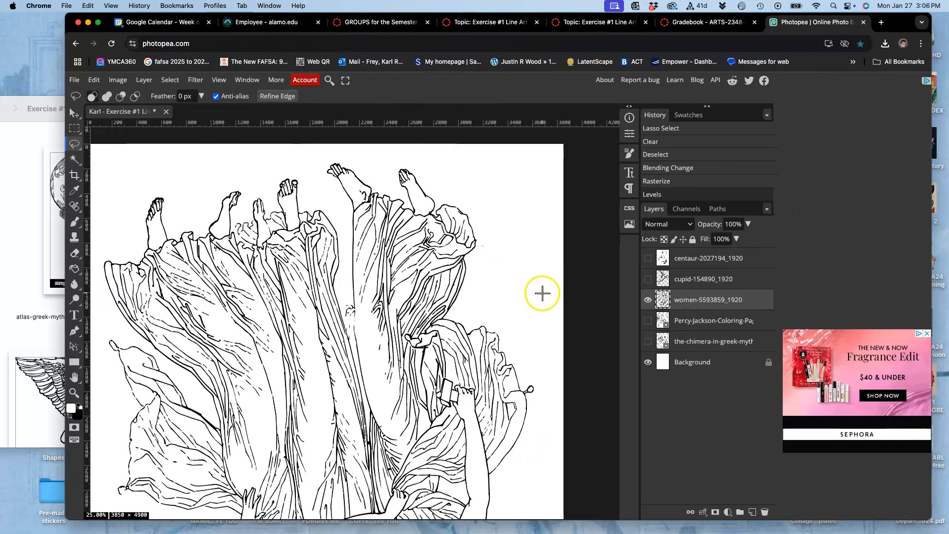
{"action": "scroll", "coordinate": [429, 286], "scroll_direction": "down", "scroll_amount": 2}
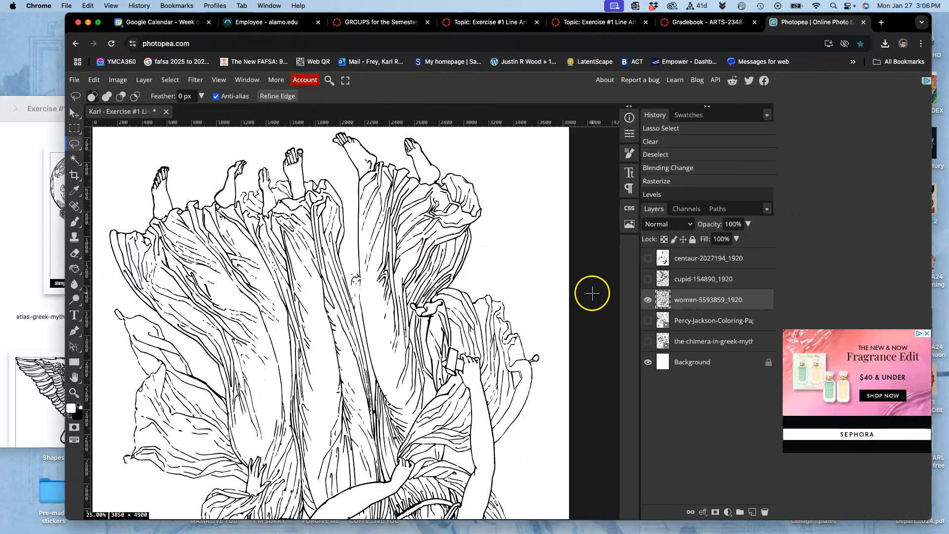
Step: Add a 5 px black Stroke effect, positioned Outside, to the women layer
{"action": "left_click", "coordinate": [757, 297]}
{"action": "double_click", "coordinate": [757, 297]}
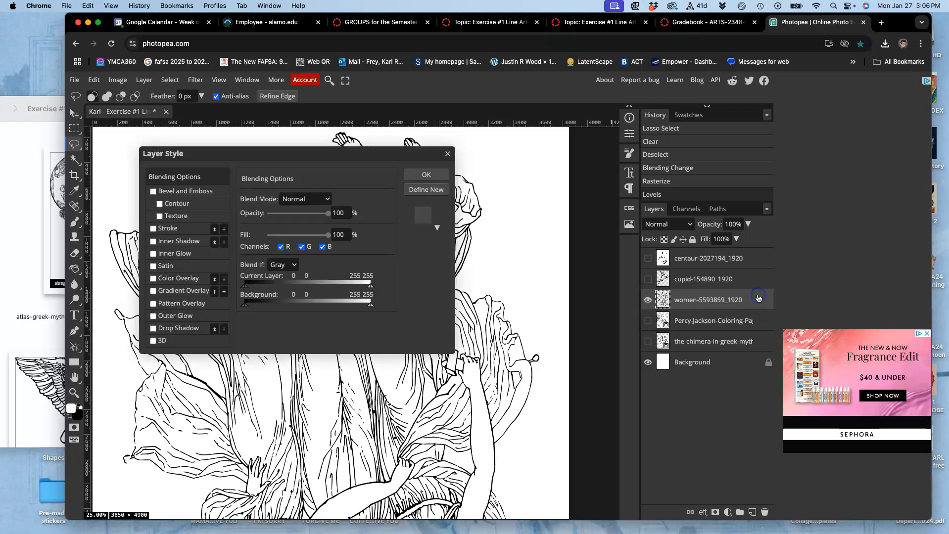
{"action": "mouse_move", "coordinate": [334, 157]}
{"action": "left_mouse_down"}
{"action": "mouse_move", "coordinate": [438, 162]}
{"action": "mouse_move", "coordinate": [710, 117]}
{"action": "mouse_move", "coordinate": [699, 133]}
{"action": "left_mouse_up"}
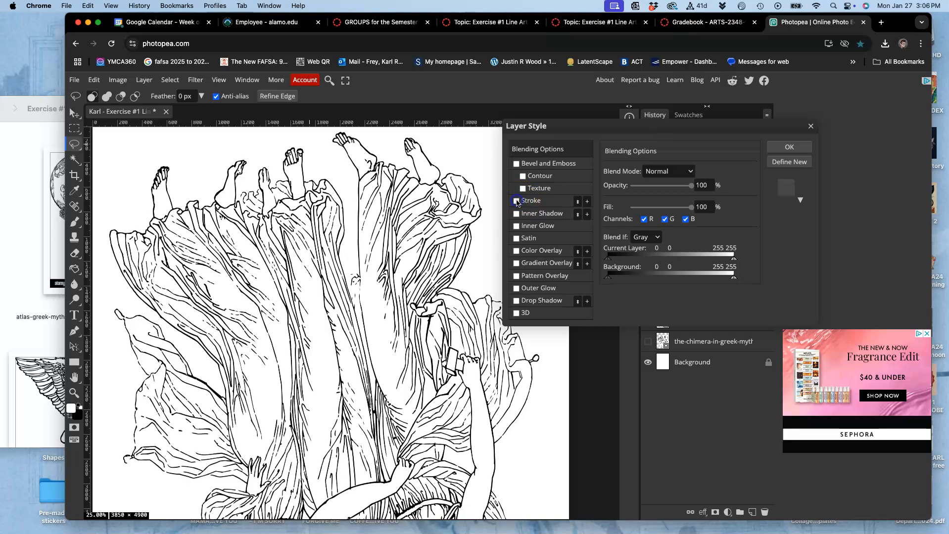
{"action": "left_click", "coordinate": [517, 202]}
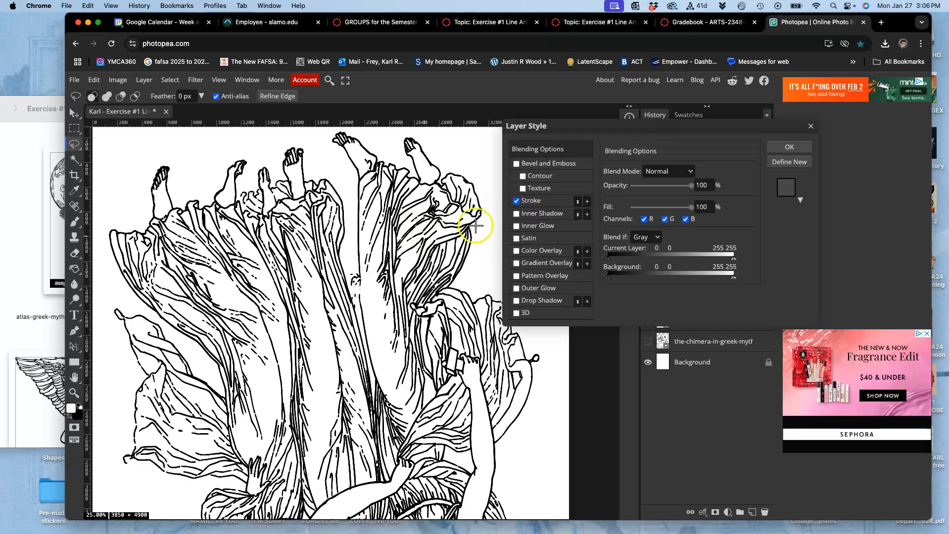
{"action": "left_click", "coordinate": [557, 204]}
{"action": "left_click", "coordinate": [635, 174]}
{"action": "left_click_drag", "start_coordinate": [641, 176], "coordinate": [634, 175]}
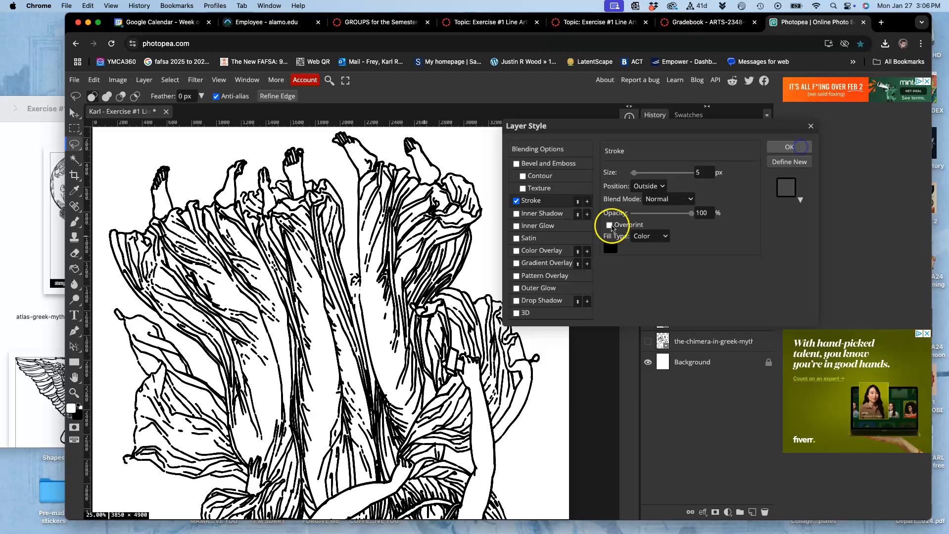
{"action": "key", "text": "Return"}
Step: Show the cupid and centaur layers and compare the women layer with and without its stroke effect, leaving the effect on
{"action": "left_click", "coordinate": [650, 280]}
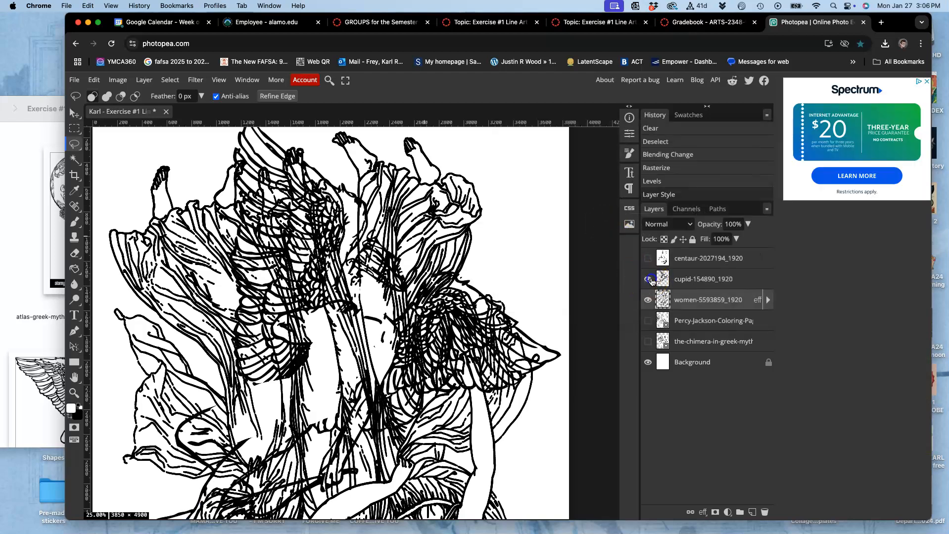
{"action": "left_click", "coordinate": [648, 258]}
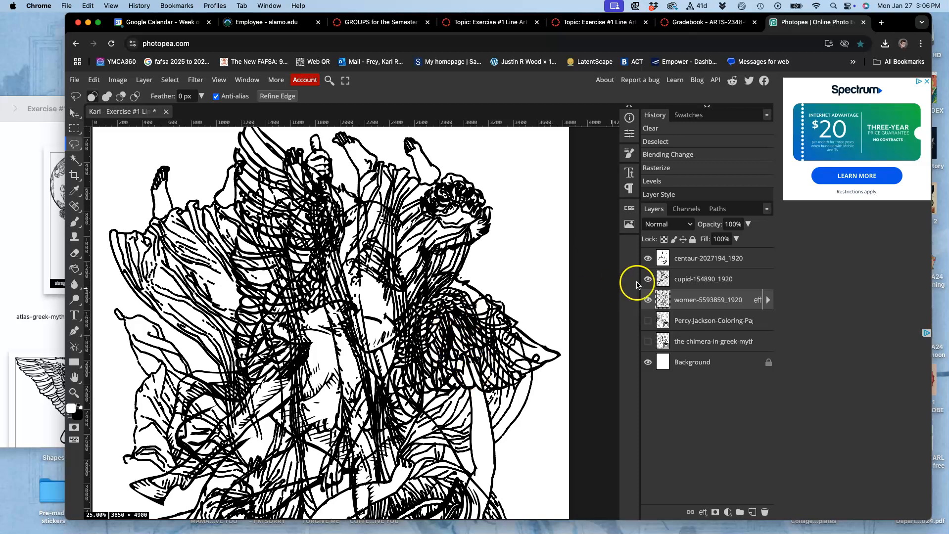
{"action": "left_click", "coordinate": [768, 300]}
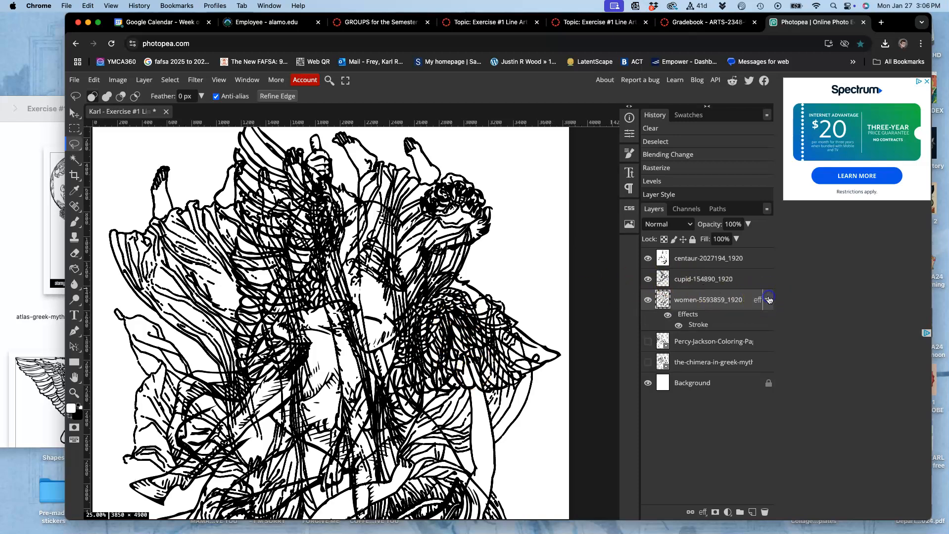
{"action": "left_click", "coordinate": [667, 316]}
{"action": "left_click", "coordinate": [667, 316]}
{"action": "left_click", "coordinate": [668, 316]}
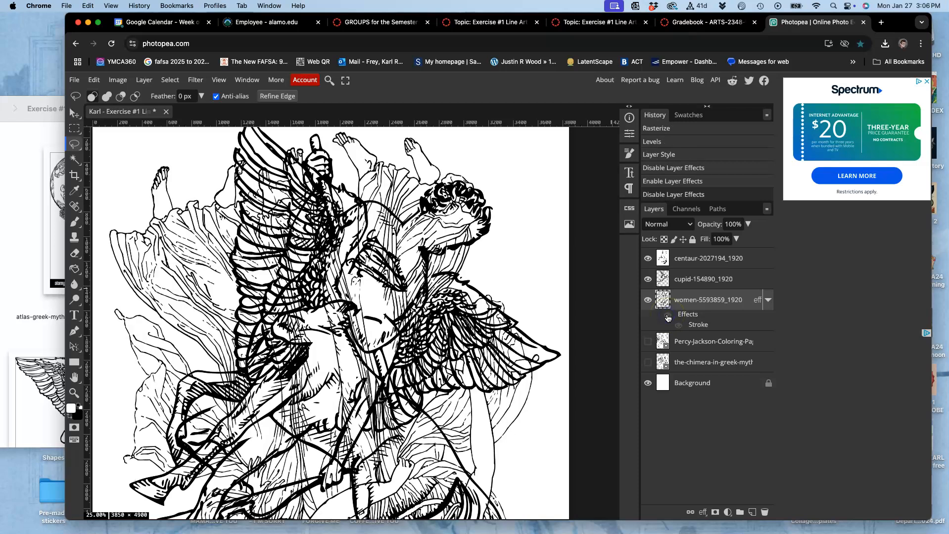
{"action": "left_click", "coordinate": [667, 316]}
{"action": "left_click", "coordinate": [667, 317]}
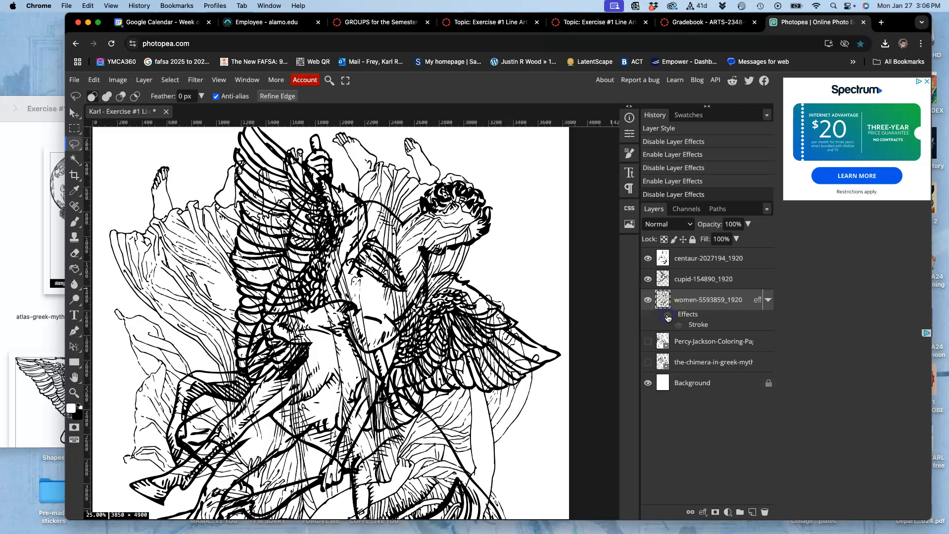
{"action": "left_click", "coordinate": [667, 317]}
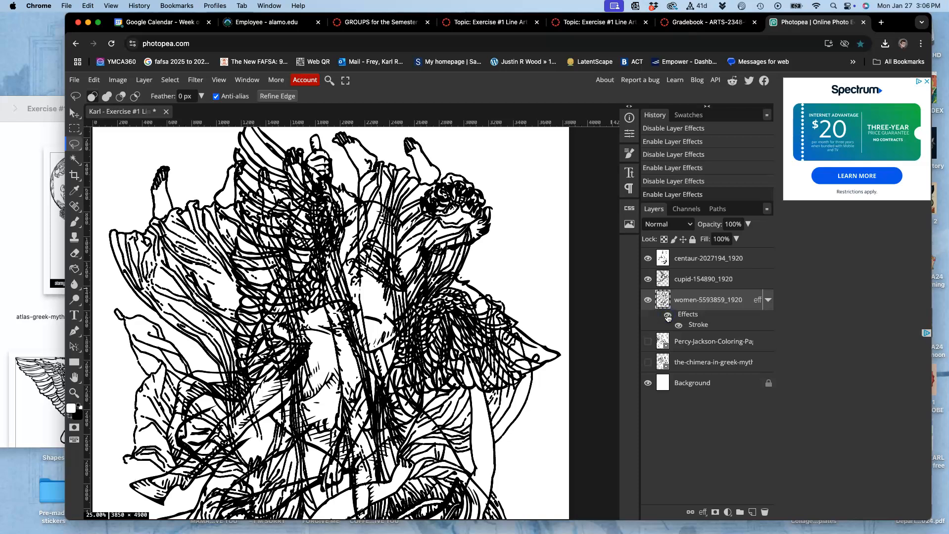
{"action": "left_click", "coordinate": [768, 301]}
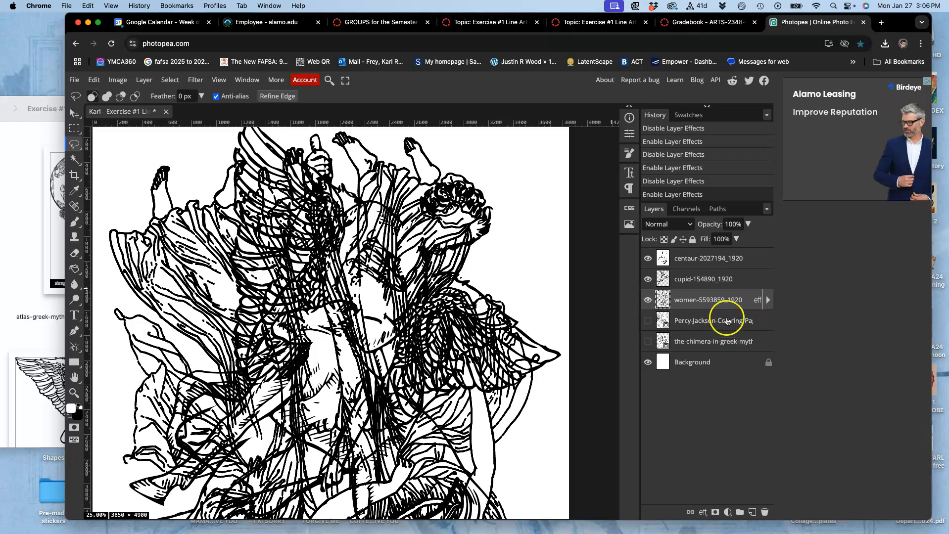
Step: Preview the Percy Jackson layer beneath the other drawings and hide it again
{"action": "left_click", "coordinate": [648, 321]}
{"action": "scroll", "coordinate": [479, 381], "scroll_direction": "down", "scroll_amount": 5}
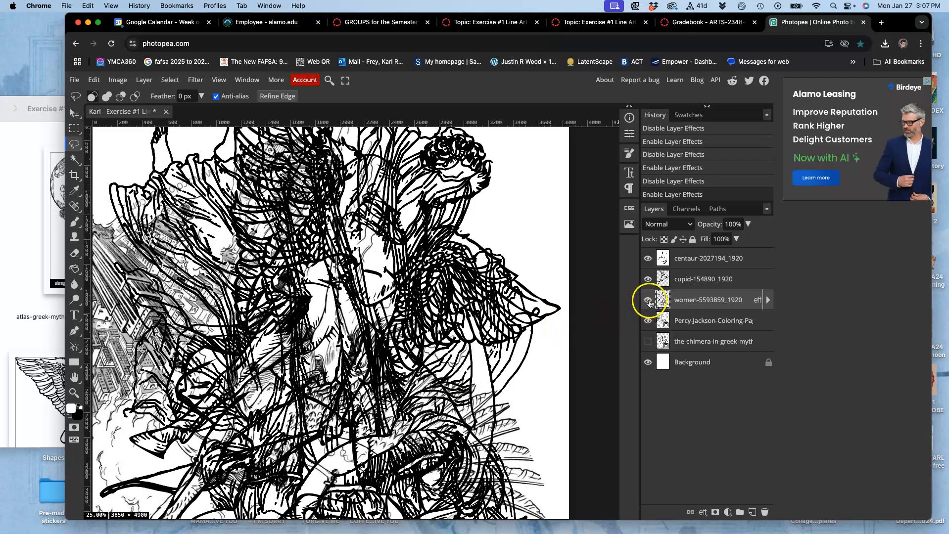
{"action": "left_click", "coordinate": [648, 322]}
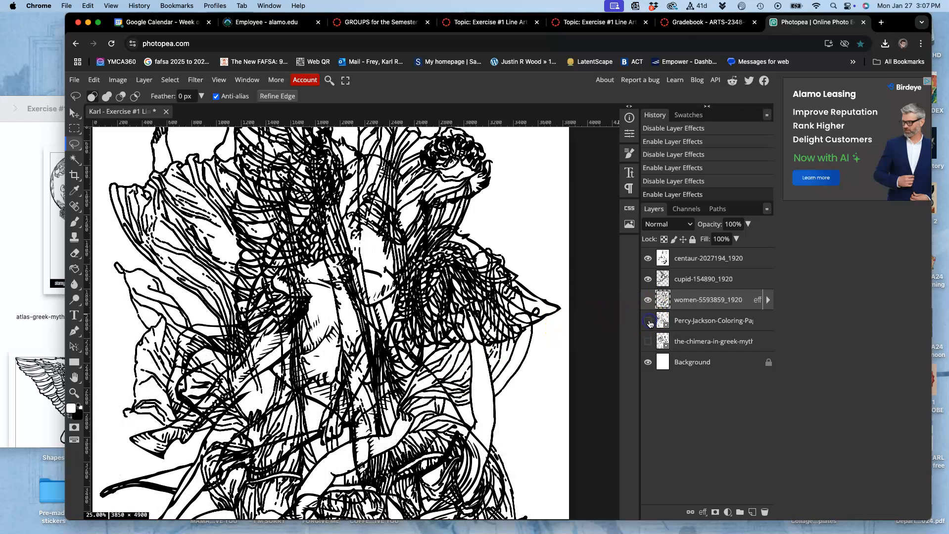
Step: Hide the cupid and centaur layers and clear a lassoed band across the women's heads and arms in the lower part of the page
{"action": "left_click", "coordinate": [648, 279]}
{"action": "left_click", "coordinate": [649, 259]}
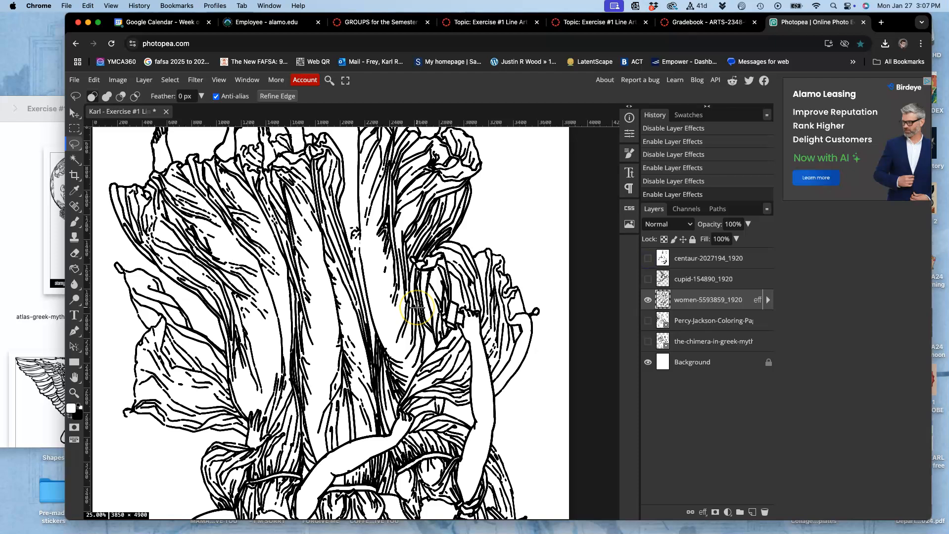
{"action": "scroll", "coordinate": [417, 307], "scroll_direction": "down", "scroll_amount": 3}
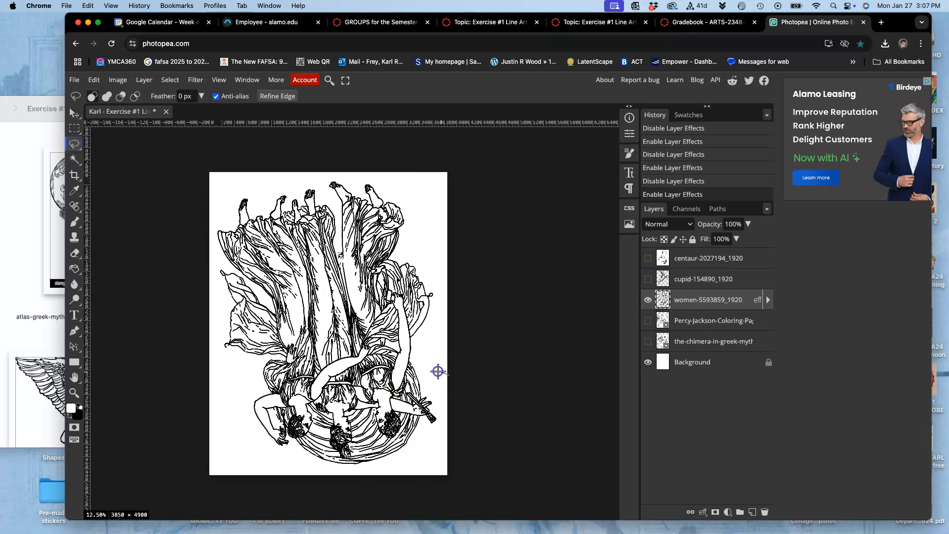
{"action": "mouse_move", "coordinate": [355, 408]}
{"action": "left_mouse_down"}
{"action": "mouse_move", "coordinate": [258, 397]}
{"action": "mouse_move", "coordinate": [270, 429]}
{"action": "mouse_move", "coordinate": [378, 444]}
{"action": "mouse_move", "coordinate": [417, 428]}
{"action": "mouse_move", "coordinate": [435, 400]}
{"action": "left_mouse_up"}
{"action": "key", "text": "Delete"}
{"action": "key", "text": "ctrl+d"}
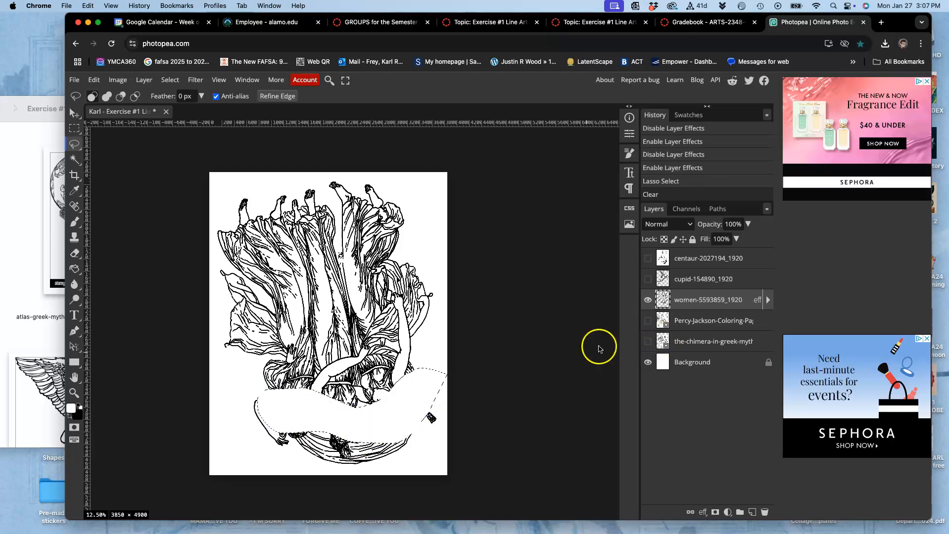
Step: Lasso and clear two more areas of the women layer, in the left side of the skirts and around the upper-right legs and drapery
{"action": "mouse_move", "coordinate": [260, 367]}
{"action": "left_mouse_down"}
{"action": "mouse_move", "coordinate": [289, 330]}
{"action": "mouse_move", "coordinate": [260, 288]}
{"action": "mouse_move", "coordinate": [252, 248]}
{"action": "mouse_move", "coordinate": [263, 235]}
{"action": "mouse_move", "coordinate": [266, 197]}
{"action": "mouse_move", "coordinate": [279, 193]}
{"action": "mouse_move", "coordinate": [292, 267]}
{"action": "left_mouse_up"}
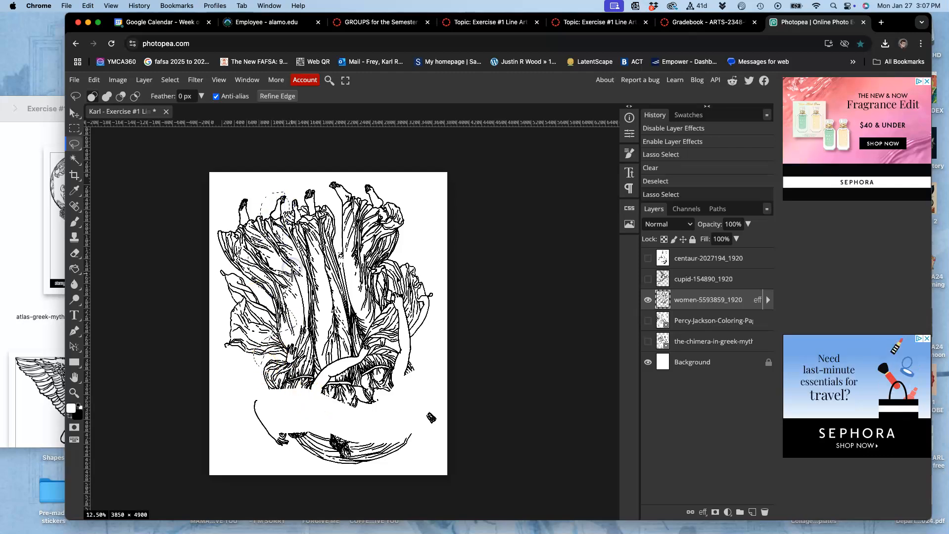
{"action": "key", "text": "Delete"}
{"action": "key", "text": "ctrl+d"}
{"action": "mouse_move", "coordinate": [416, 280]}
{"action": "left_mouse_down"}
{"action": "mouse_move", "coordinate": [349, 297]}
{"action": "mouse_move", "coordinate": [417, 250]}
{"action": "mouse_move", "coordinate": [340, 242]}
{"action": "mouse_move", "coordinate": [375, 184]}
{"action": "mouse_move", "coordinate": [350, 163]}
{"action": "mouse_move", "coordinate": [329, 190]}
{"action": "mouse_move", "coordinate": [364, 218]}
{"action": "mouse_move", "coordinate": [397, 168]}
{"action": "left_mouse_up"}
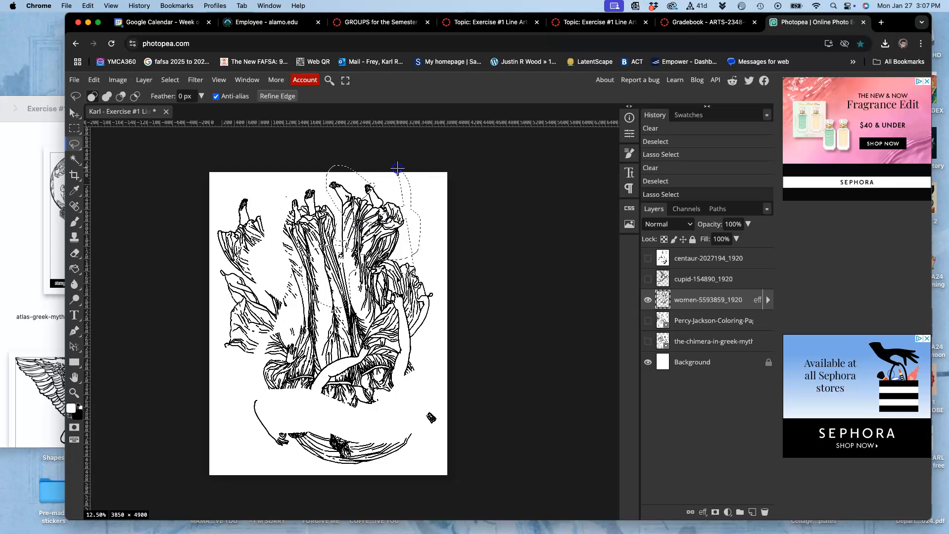
{"action": "key", "text": "Delete"}
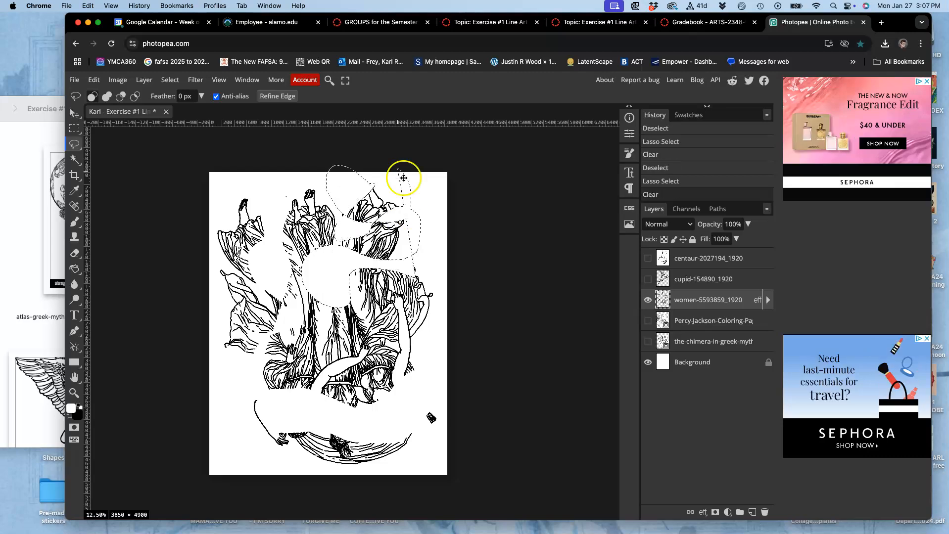
{"action": "key", "text": "ctrl+d"}
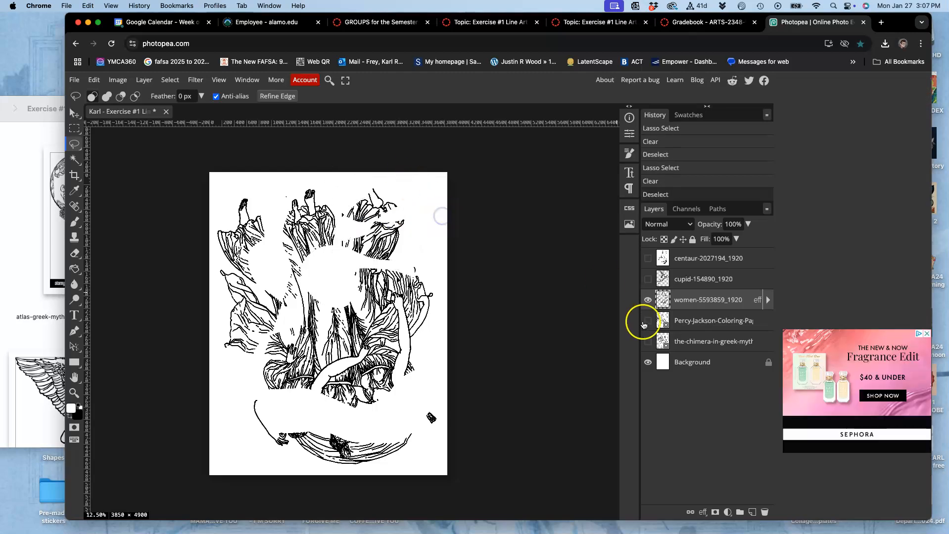
Step: Show the cupid and centaur layers to check how they overlap the cleared women drawing, and hide them again
{"action": "left_click", "coordinate": [648, 279]}
{"action": "left_click", "coordinate": [648, 259]}
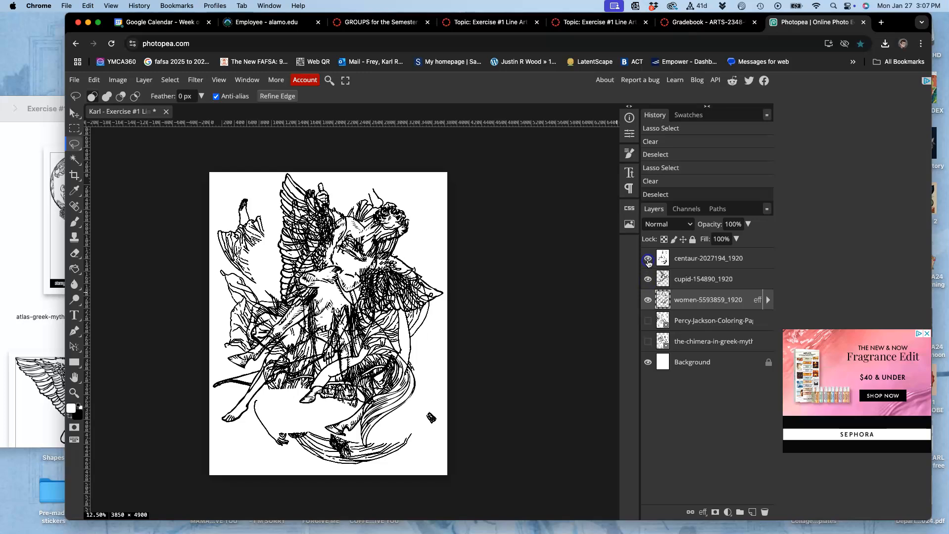
{"action": "left_click", "coordinate": [648, 259]}
{"action": "left_click", "coordinate": [648, 259]}
{"action": "left_click", "coordinate": [647, 258]}
{"action": "left_click", "coordinate": [648, 279]}
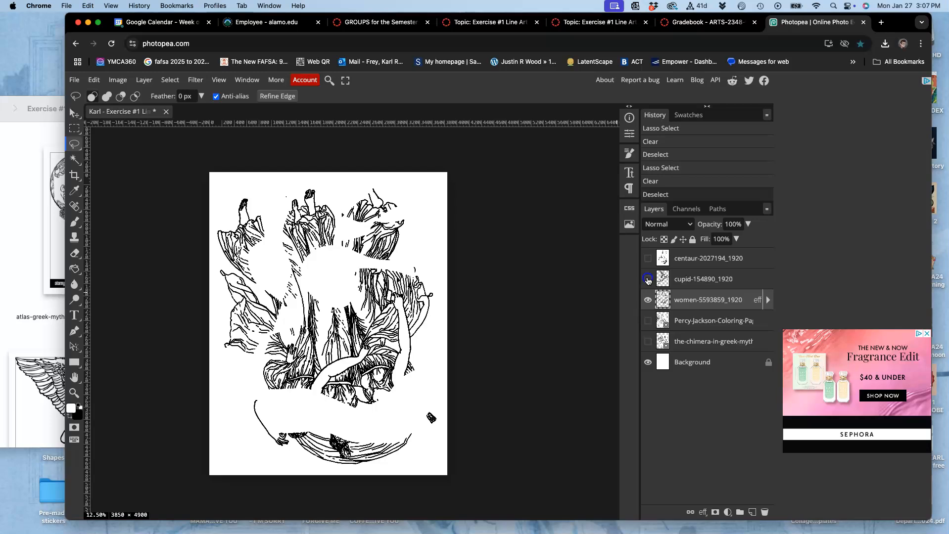
Step: Show the Percy Jackson layer and hide the women layer
{"action": "left_click", "coordinate": [648, 316]}
{"action": "left_click", "coordinate": [648, 314]}
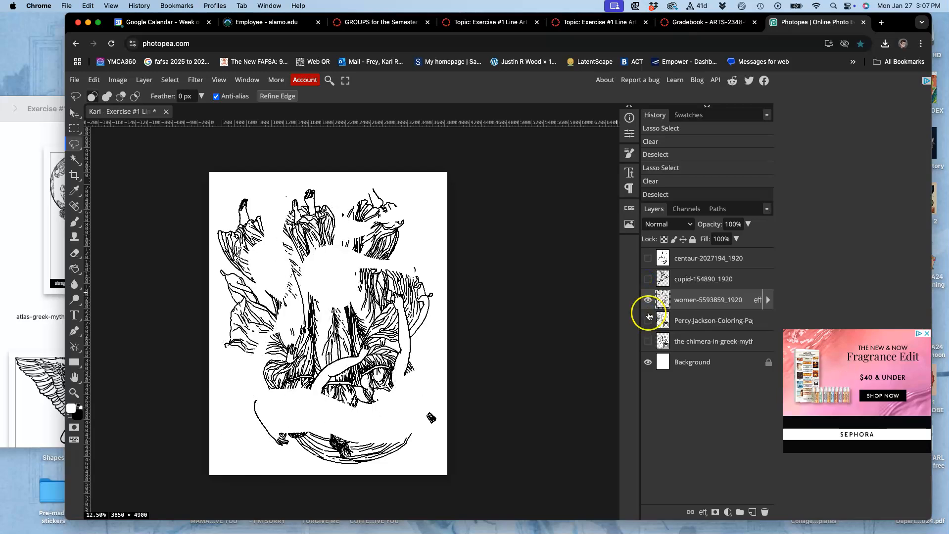
{"action": "left_click", "coordinate": [648, 321]}
{"action": "left_click", "coordinate": [648, 301]}
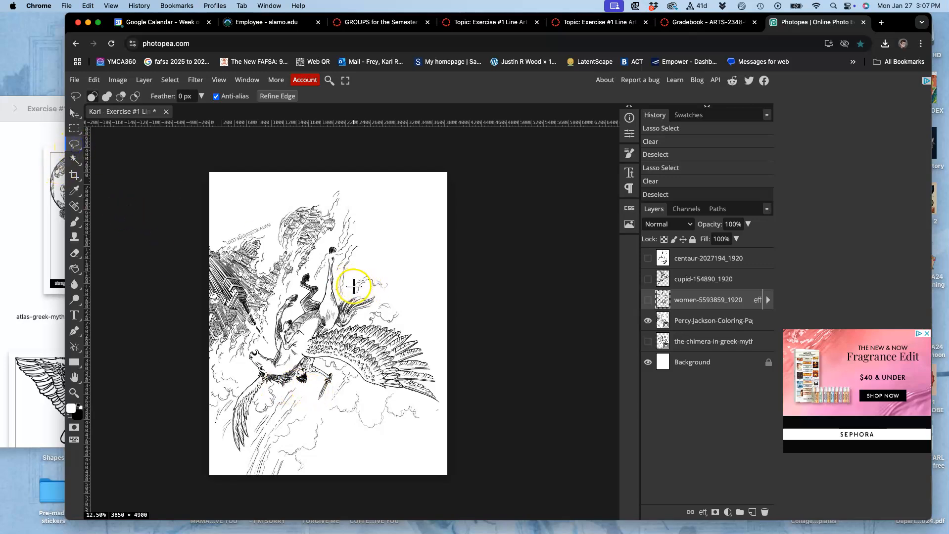
Step: Rasterize the Percy Jackson layer so parts of the drawing can be cleared
{"action": "left_click", "coordinate": [693, 319]}
{"action": "right_click", "coordinate": [698, 319]}
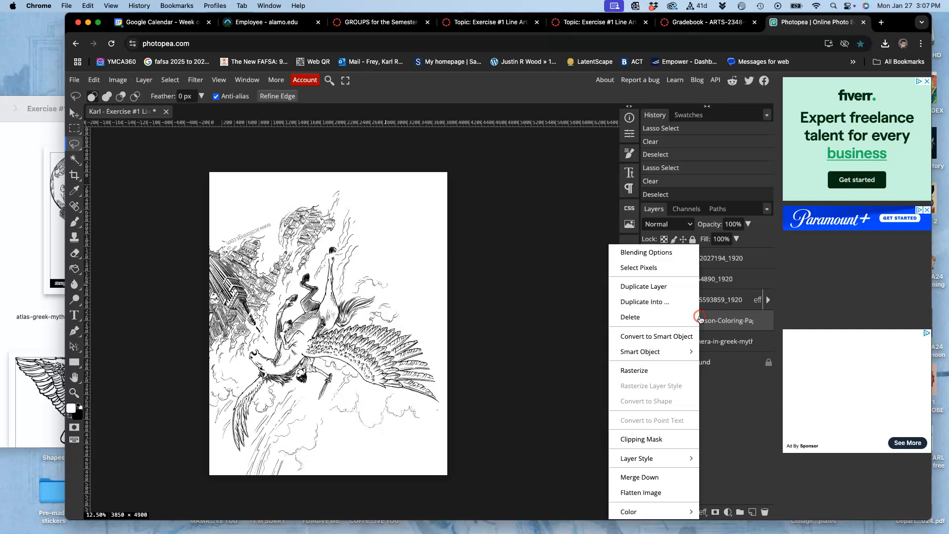
{"action": "left_click", "coordinate": [658, 371]}
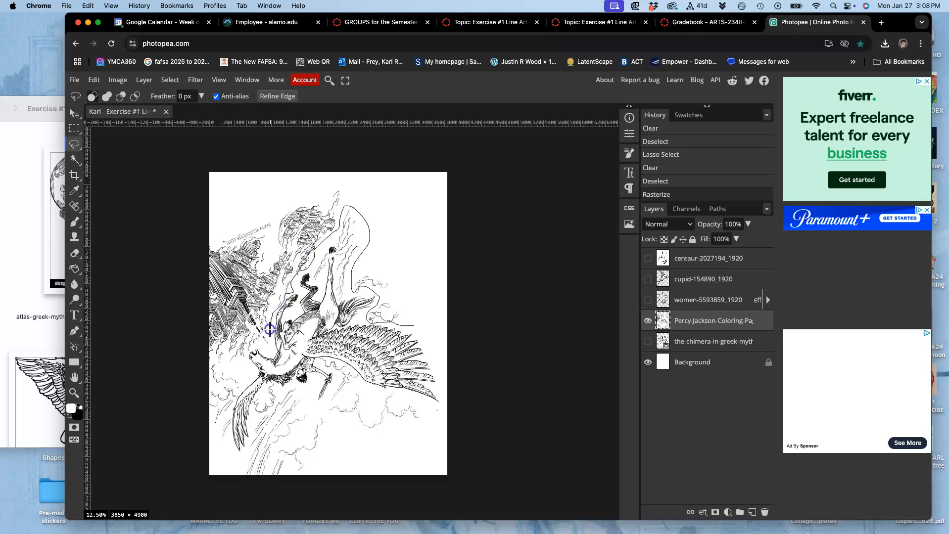
Step: Lasso and clear the city, lettering and smoke above and left of the winged horse on the Percy Jackson layer
{"action": "mouse_move", "coordinate": [249, 352]}
{"action": "left_mouse_down"}
{"action": "mouse_move", "coordinate": [221, 374]}
{"action": "mouse_move", "coordinate": [186, 362]}
{"action": "mouse_move", "coordinate": [185, 120]}
{"action": "left_mouse_up"}
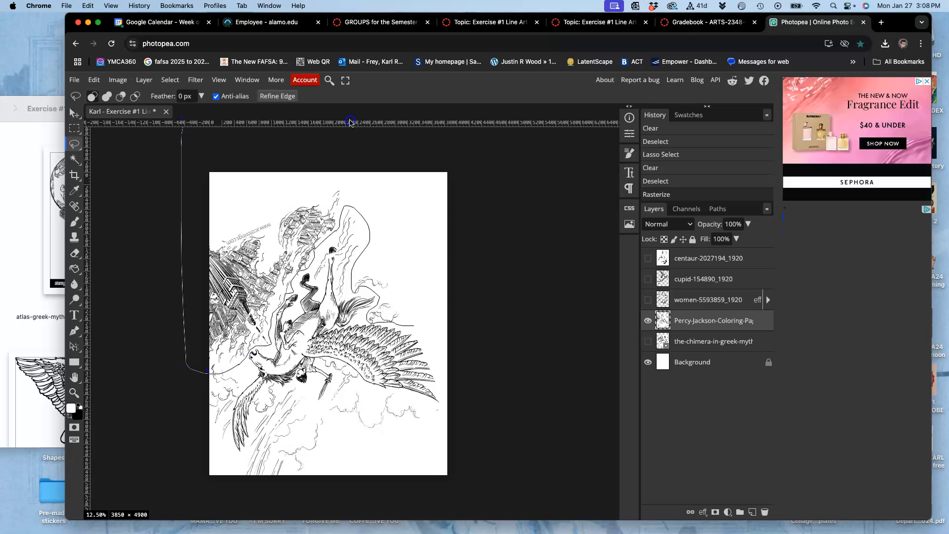
{"action": "left_click_drag", "start_coordinate": [350, 123], "coordinate": [515, 242]}
{"action": "left_click_drag", "start_coordinate": [497, 306], "coordinate": [495, 309]}
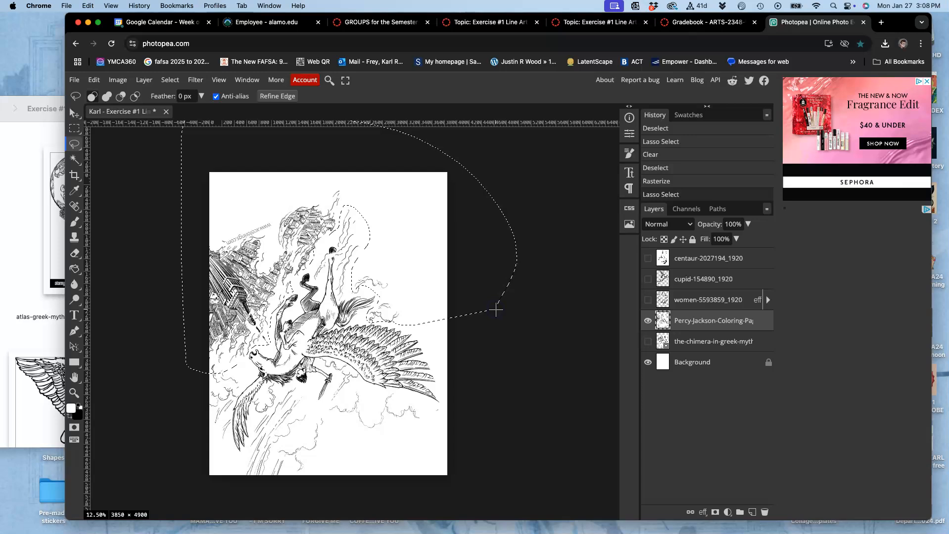
{"action": "key", "text": "Delete"}
{"action": "left_click", "coordinate": [489, 364]}
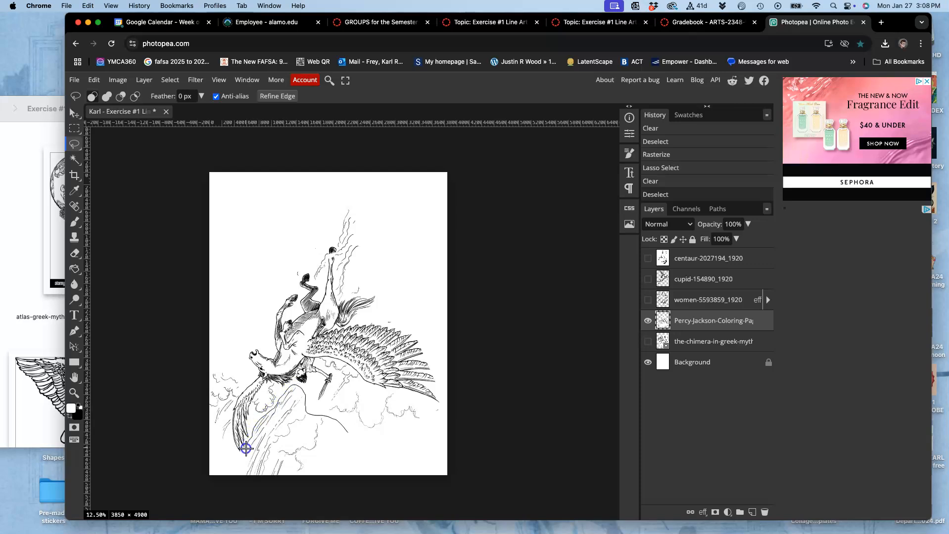
Step: Lasso and clear the streaks and cloud lines below the rider, between the two wings, down past the page's lower edge
{"action": "mouse_move", "coordinate": [231, 480]}
{"action": "left_mouse_down"}
{"action": "mouse_move", "coordinate": [246, 529]}
{"action": "mouse_move", "coordinate": [297, 528]}
{"action": "left_mouse_up"}
{"action": "left_click_drag", "start_coordinate": [336, 471], "coordinate": [339, 457]}
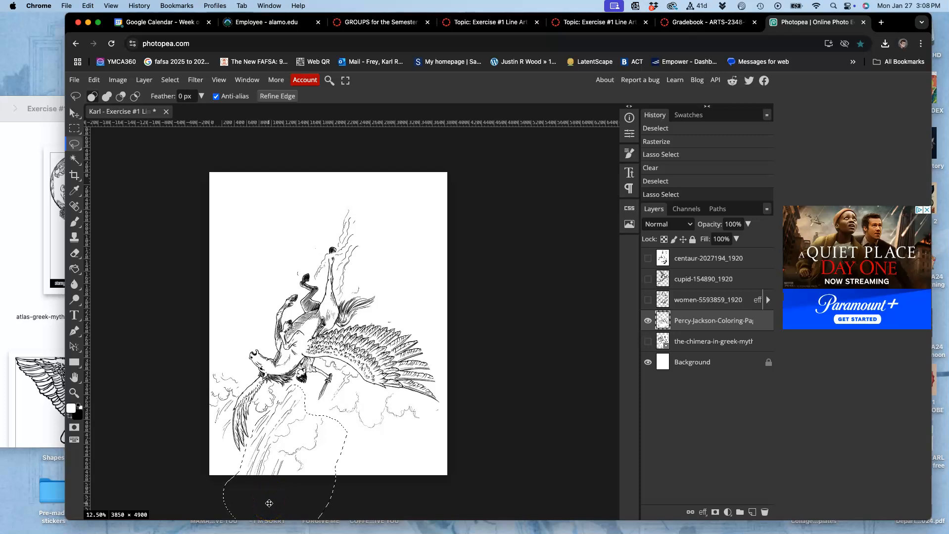
{"action": "key", "text": "Delete"}
{"action": "left_click", "coordinate": [216, 470]}
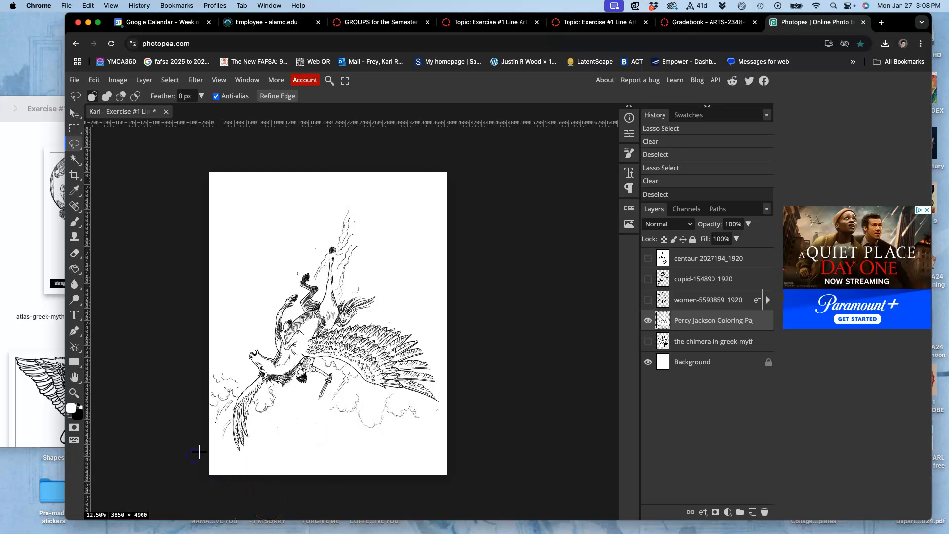
Step: Lasso and clear the small clouds and lines along the page's left edge beside the horse's lower-left wing
{"action": "left_click_drag", "start_coordinate": [201, 450], "coordinate": [225, 420]}
{"action": "left_click_drag", "start_coordinate": [192, 368], "coordinate": [191, 387]}
{"action": "key", "text": "Delete"}
{"action": "left_click", "coordinate": [184, 350]}
Step: Lasso and clear the horse's head, chest and bent legs left of the large wing on the Percy Jackson layer
{"action": "mouse_move", "coordinate": [302, 322]}
{"action": "left_mouse_down"}
{"action": "mouse_move", "coordinate": [347, 346]}
{"action": "mouse_move", "coordinate": [341, 366]}
{"action": "mouse_move", "coordinate": [310, 365]}
{"action": "mouse_move", "coordinate": [301, 377]}
{"action": "mouse_move", "coordinate": [299, 356]}
{"action": "mouse_move", "coordinate": [281, 373]}
{"action": "left_mouse_up"}
{"action": "mouse_move", "coordinate": [265, 341]}
{"action": "left_mouse_down"}
{"action": "mouse_move", "coordinate": [270, 303]}
{"action": "mouse_move", "coordinate": [297, 265]}
{"action": "left_mouse_up"}
{"action": "left_click_drag", "start_coordinate": [306, 341], "coordinate": [300, 351]}
{"action": "key", "text": "Delete"}
{"action": "left_click", "coordinate": [377, 307]}
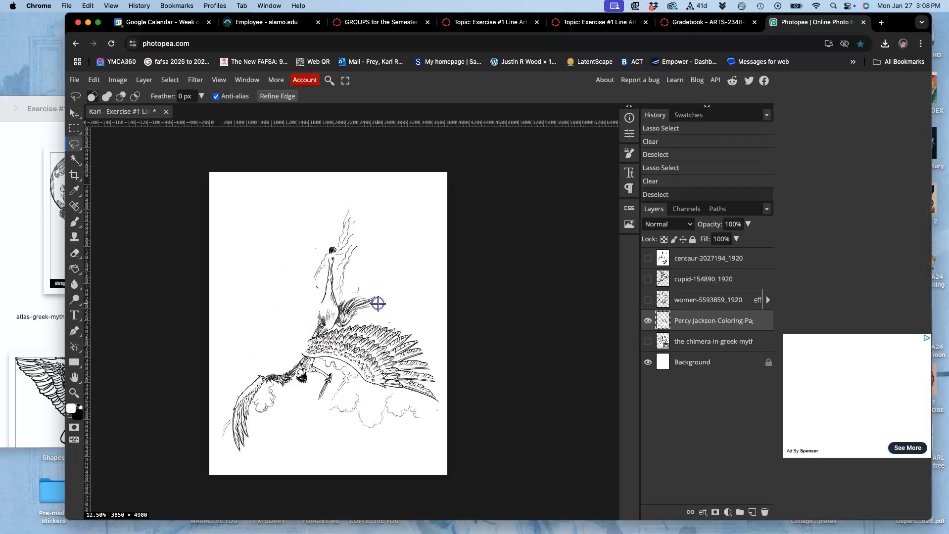
Step: Show the chimera layer, compare it with the Percy Jackson layer, and set the Percy Jackson layer's blend mode to Multiply
{"action": "left_click", "coordinate": [648, 342]}
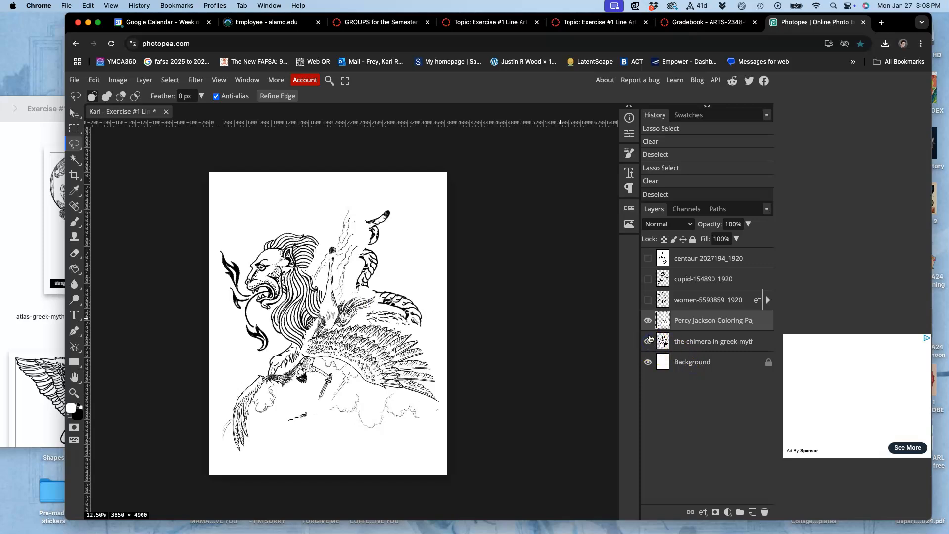
{"action": "left_click", "coordinate": [648, 324]}
{"action": "left_click", "coordinate": [648, 324]}
{"action": "left_click", "coordinate": [671, 225]}
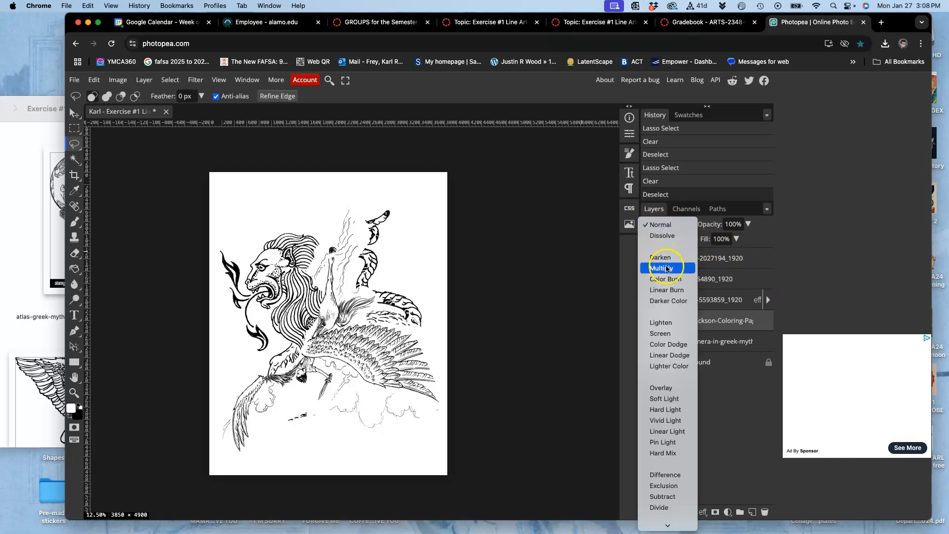
{"action": "left_click", "coordinate": [662, 268]}
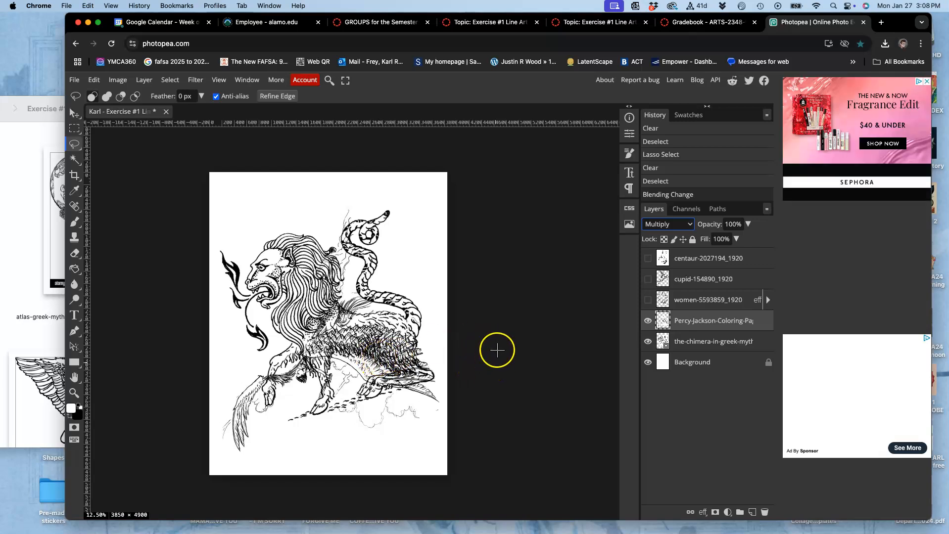
Step: Hide the chimera layer and darken the Percy Jackson lines with Levels, setting input black to 77 and input white to 244
{"action": "left_click", "coordinate": [648, 341]}
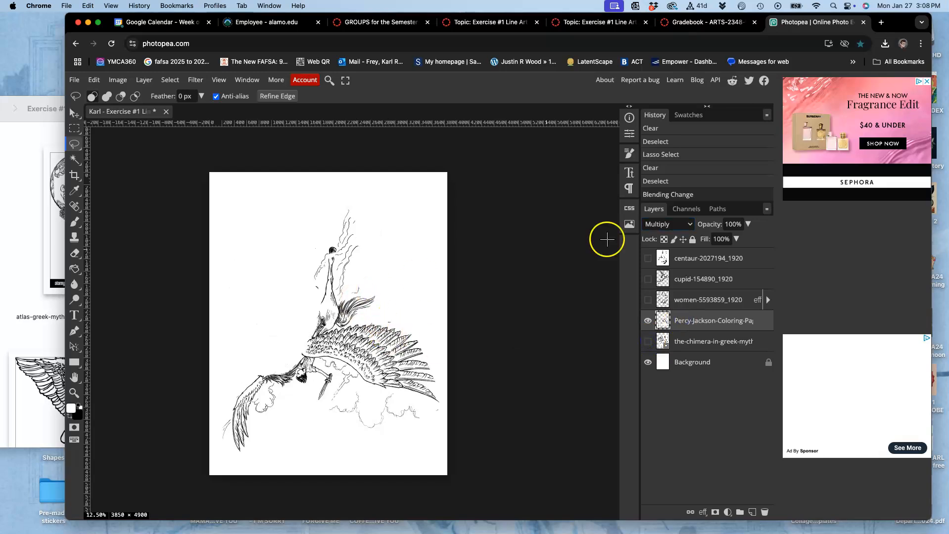
{"action": "left_click", "coordinate": [117, 80]}
{"action": "mouse_move", "coordinate": [148, 114]}
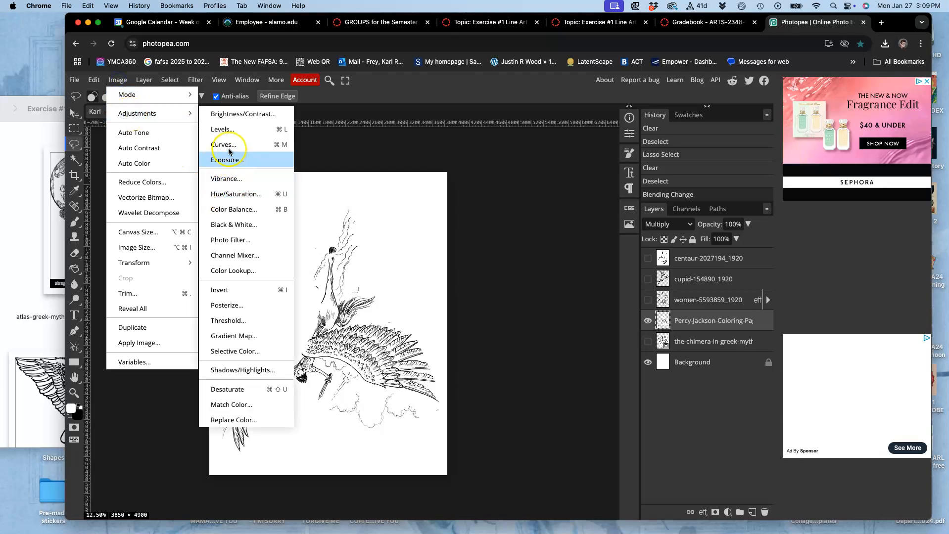
{"action": "key", "text": "super+l"}
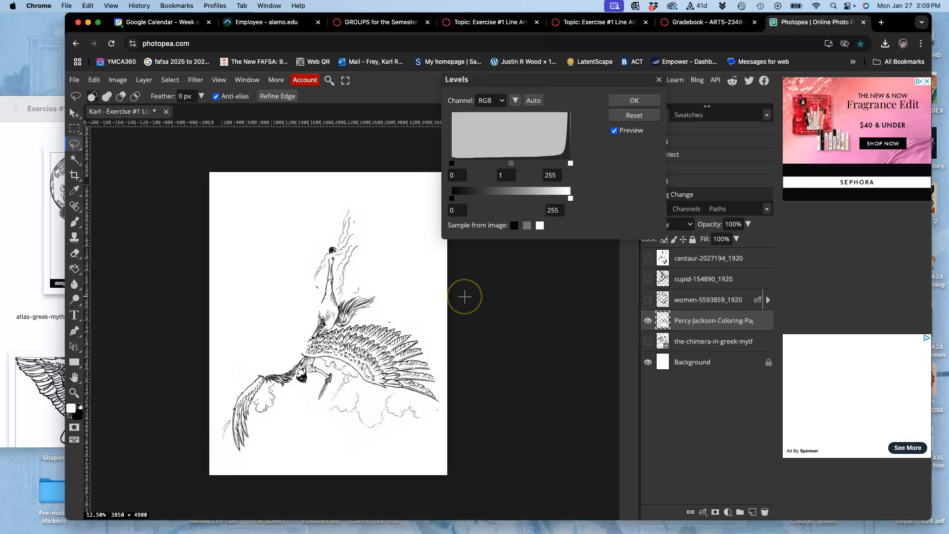
{"action": "key", "text": "super+equal"}
{"action": "scroll", "coordinate": [393, 297], "scroll_direction": "down", "scroll_amount": 2}
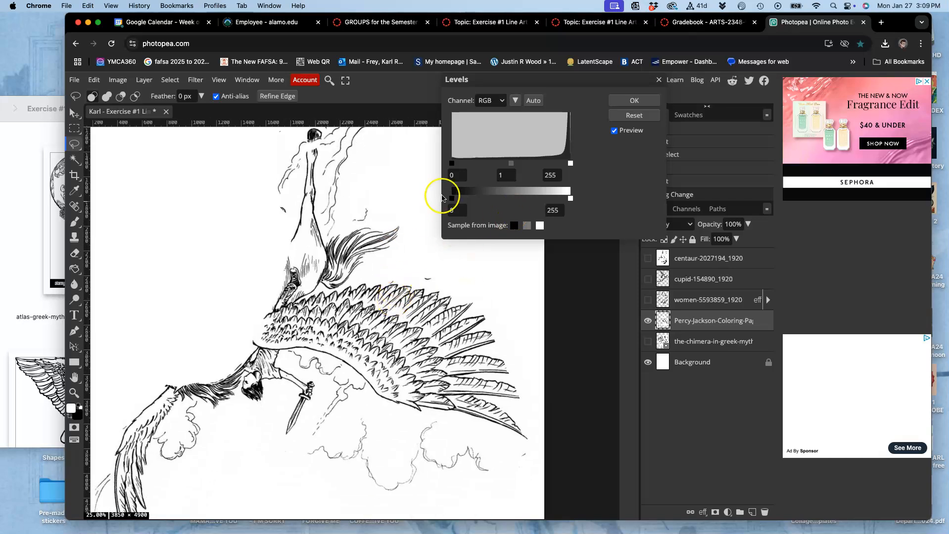
{"action": "left_click_drag", "start_coordinate": [464, 164], "coordinate": [487, 163]}
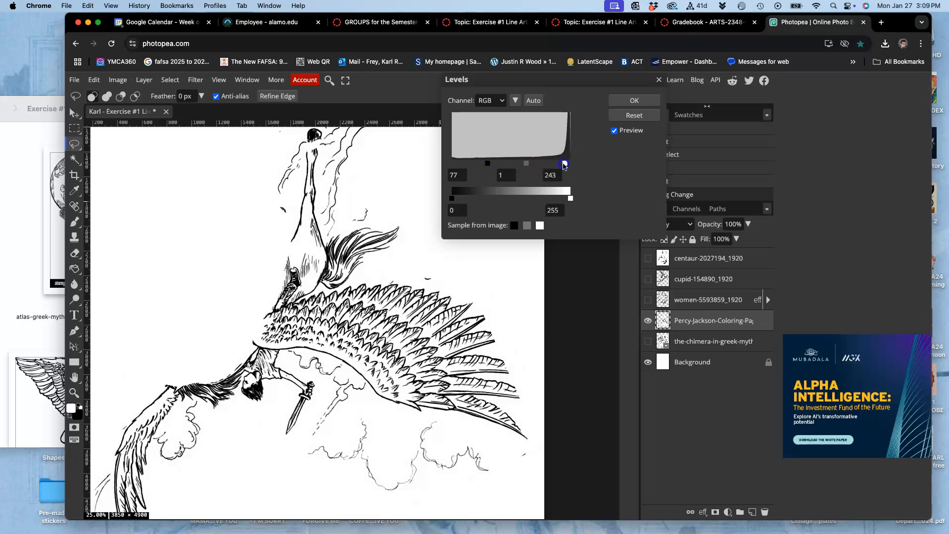
{"action": "left_click", "coordinate": [633, 100]}
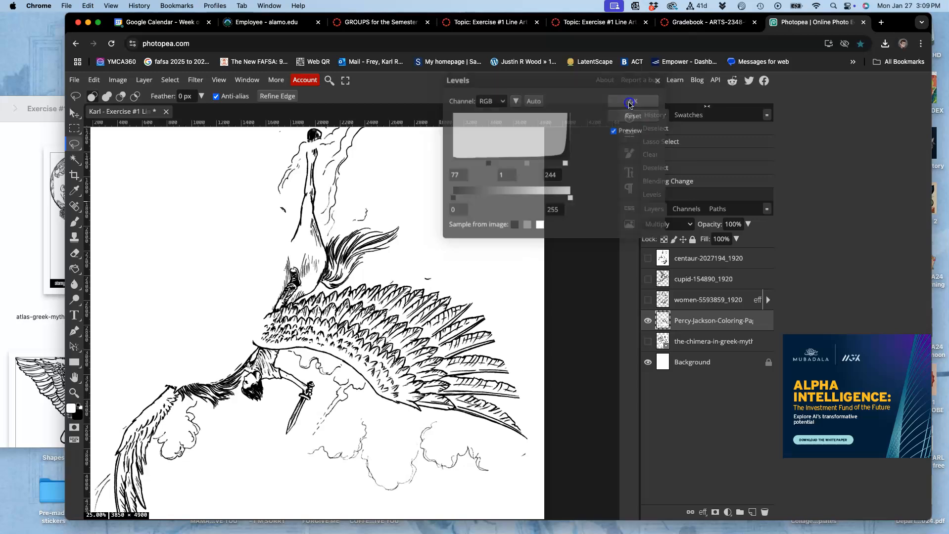
{"action": "key", "text": "super+minus"}
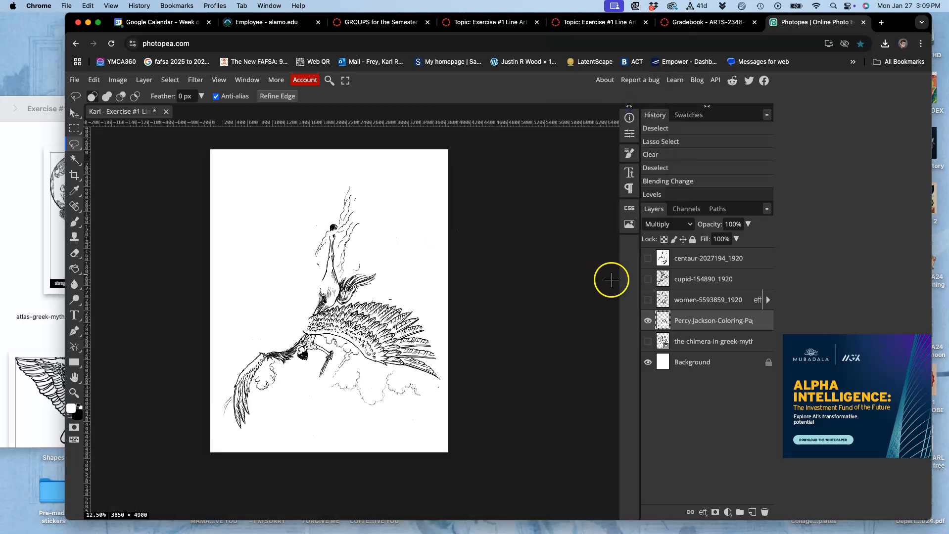
Step: Show the women, cupid, centaur and chimera layers, switching the chimera layer off and on to compare the full collage
{"action": "left_click", "coordinate": [648, 300]}
{"action": "left_click", "coordinate": [648, 280]}
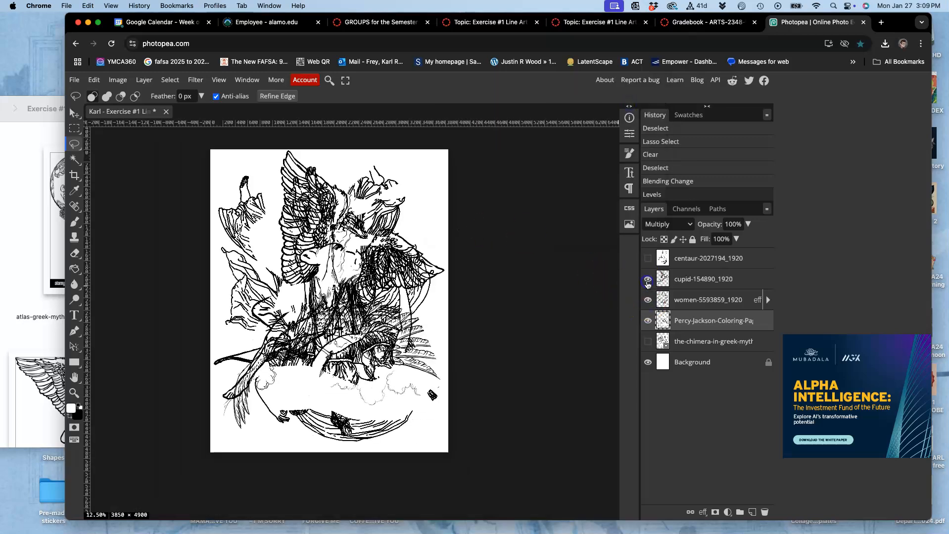
{"action": "left_click", "coordinate": [648, 260]}
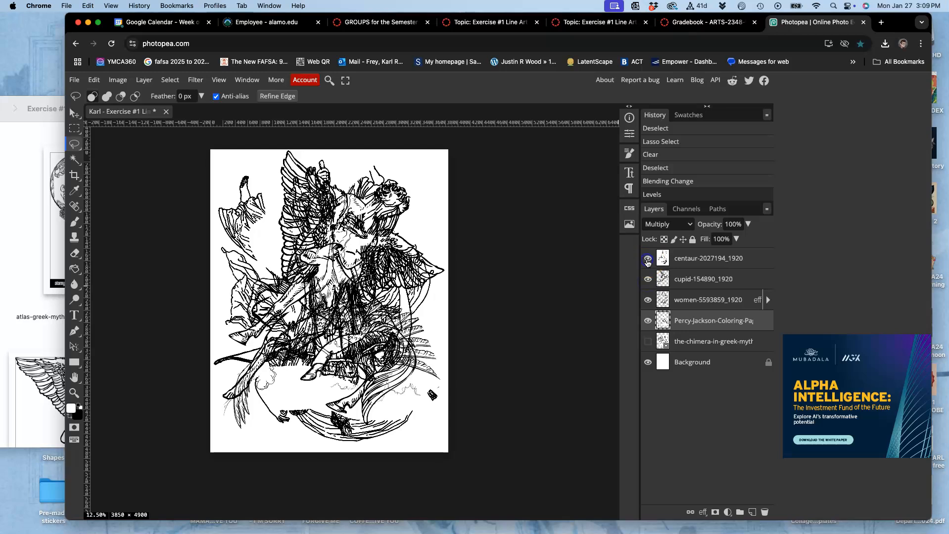
{"action": "left_click", "coordinate": [648, 342]}
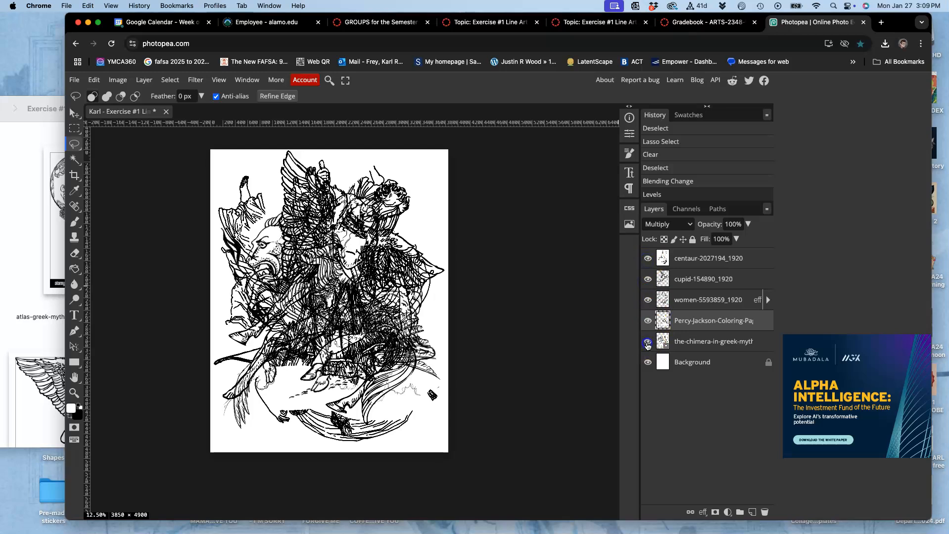
{"action": "left_click", "coordinate": [647, 342]}
{"action": "left_click", "coordinate": [647, 343]}
{"action": "left_click", "coordinate": [647, 343]}
{"action": "left_click", "coordinate": [647, 342]}
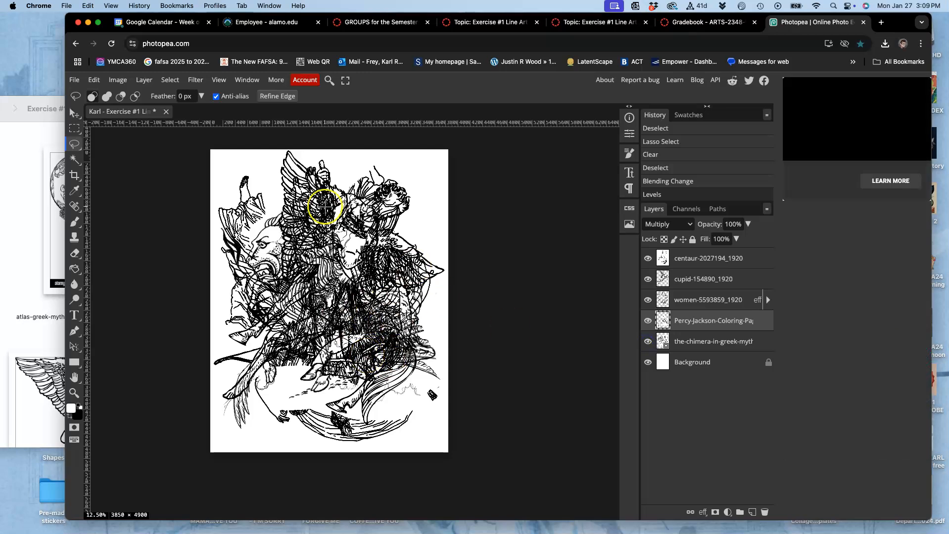
Step: Save the collage as a PSD file on the Desktop, keeping the suggested file name
{"action": "left_click", "coordinate": [75, 80]}
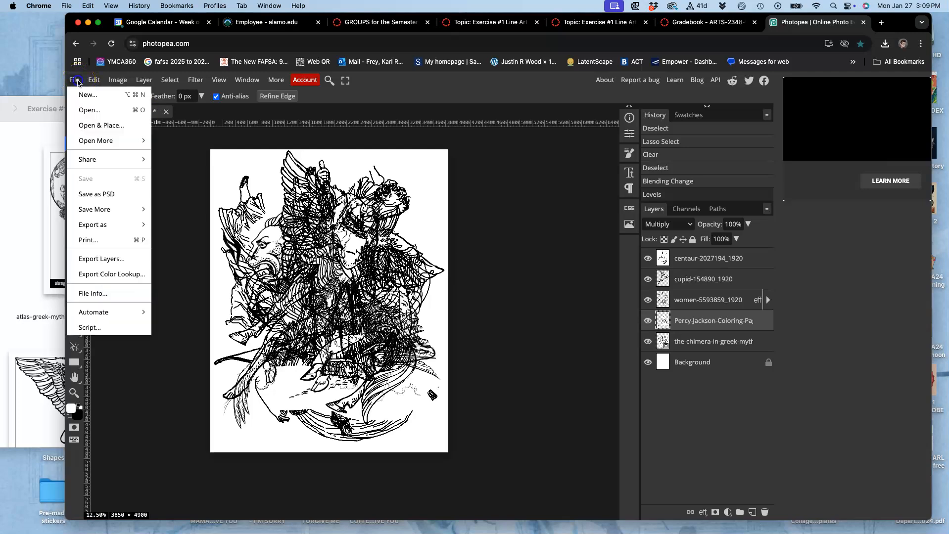
{"action": "left_click", "coordinate": [99, 196]}
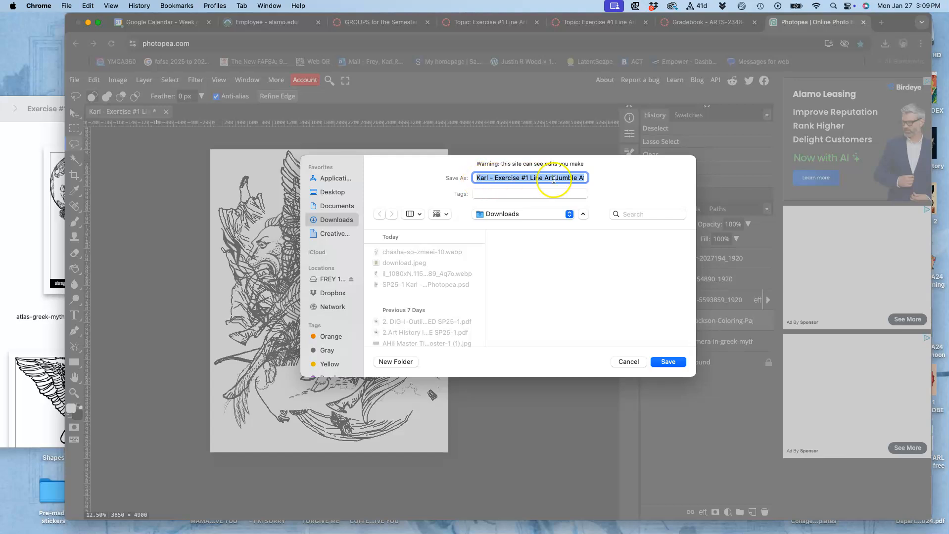
{"action": "key", "text": "super+shift+d"}
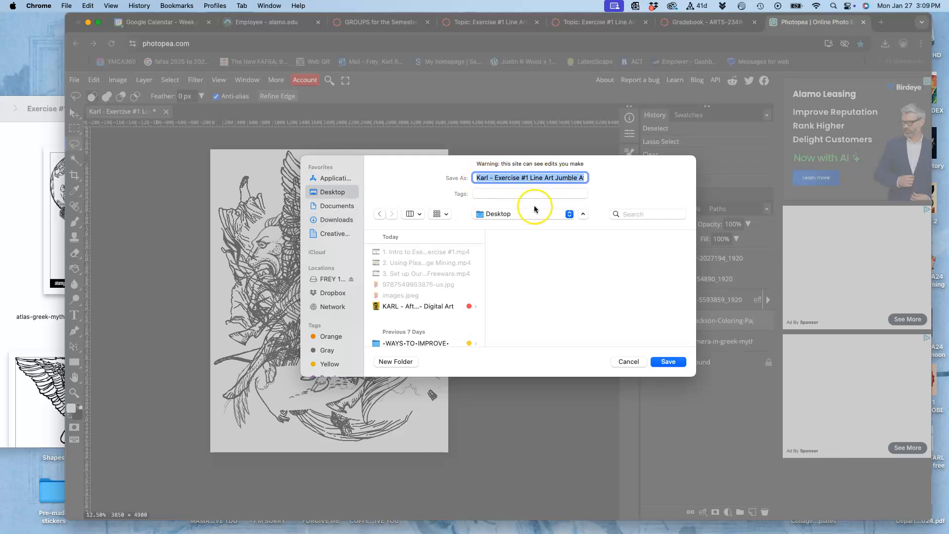
{"action": "left_click", "coordinate": [667, 362]}
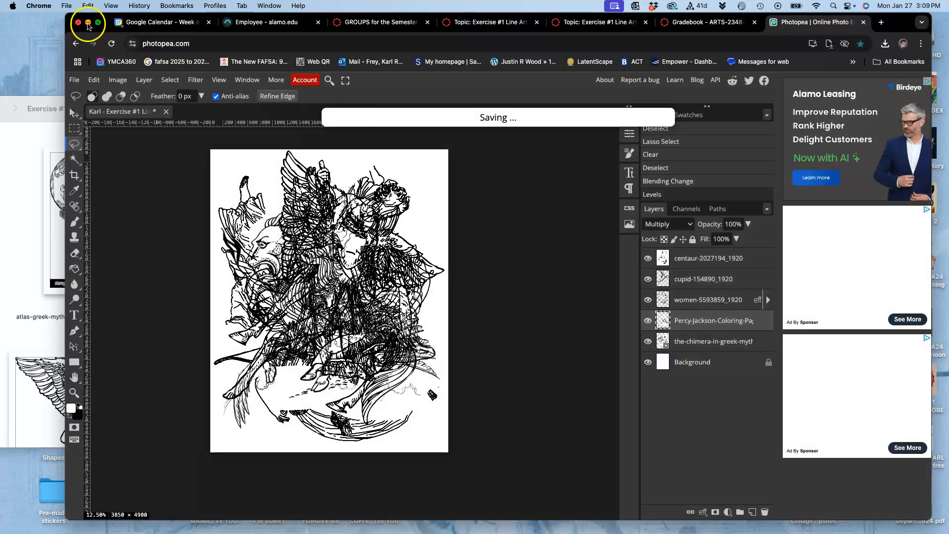
Step: Switch to the Finder desktop and move the saved PSD file into the Exercise #1 folder inside the afternoon Digital Art folder
{"action": "left_click", "coordinate": [48, 32]}
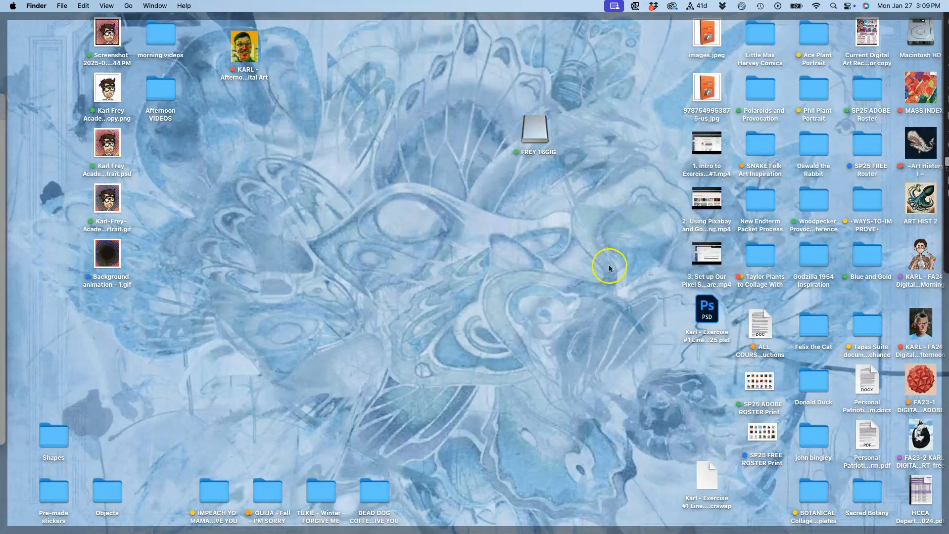
{"action": "left_click_drag", "start_coordinate": [708, 310], "coordinate": [243, 56]}
{"action": "left_click_drag", "start_coordinate": [379, 44], "coordinate": [360, 186]}
{"action": "left_click_drag", "start_coordinate": [371, 61], "coordinate": [478, 226]}
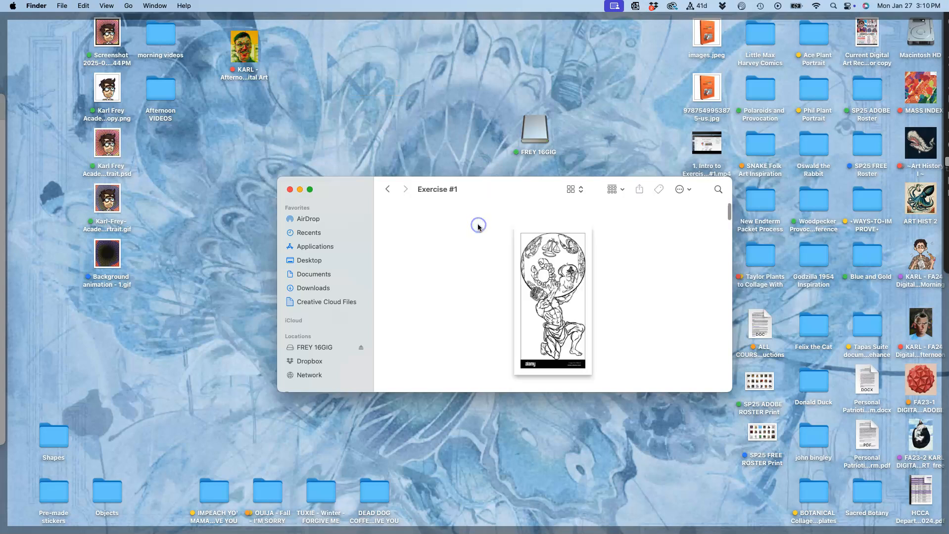